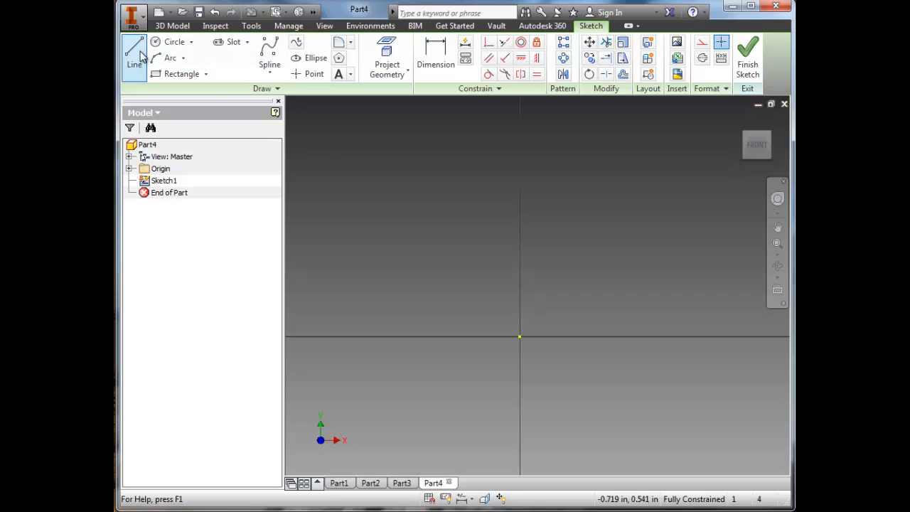
Sketch a horizontal base line about 0.1 in long from the origin, with a vertical line about 0.27 in tall rising from its end.
click(134, 57)
click(519, 337)
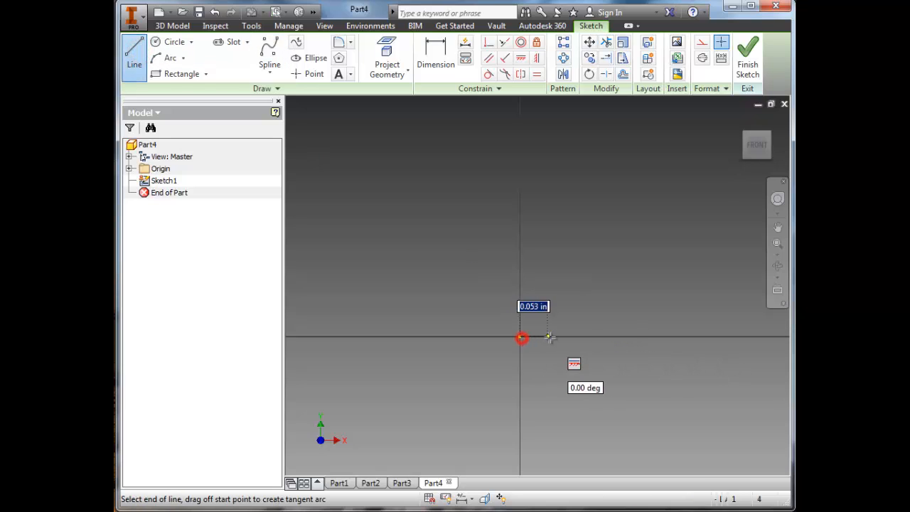
click(573, 336)
click(573, 196)
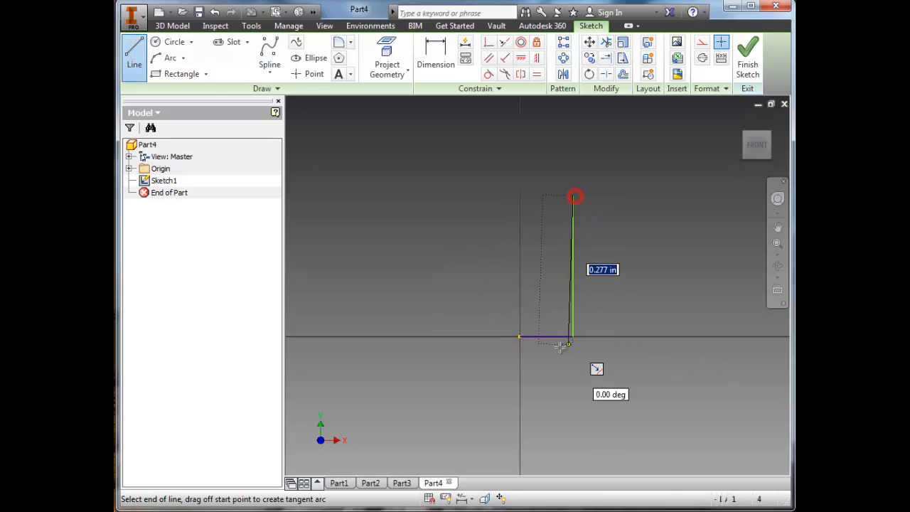
key(Escape)
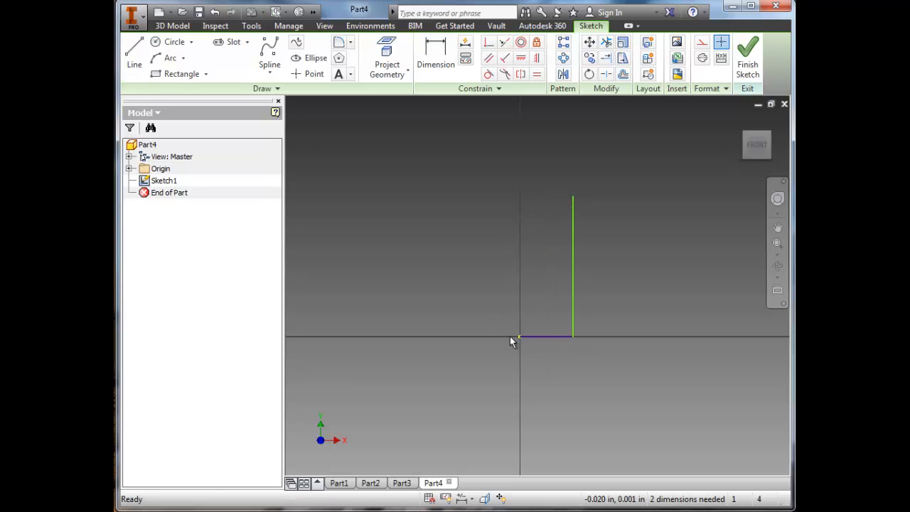
Sketch a vertical line about 0.39 in long upward from the origin, parallel to the first vertical line.
key(l)
drag(520, 336, 527, 159)
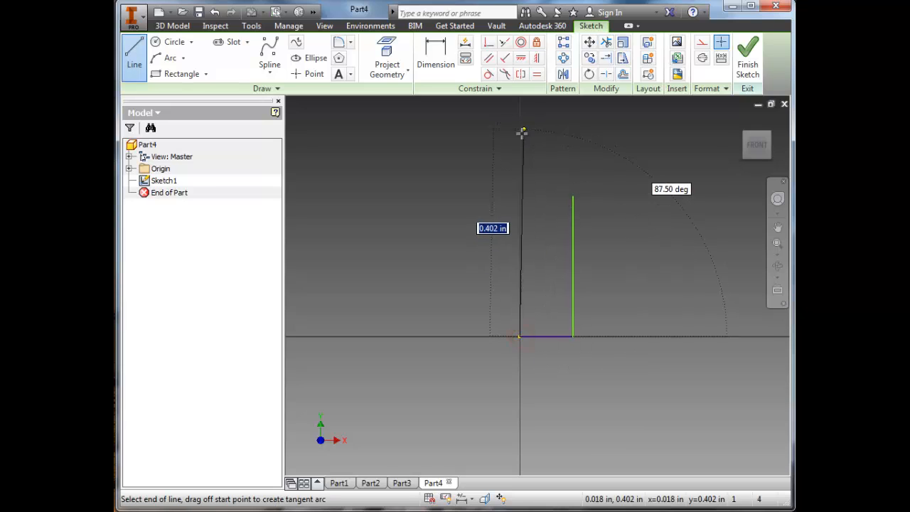
click(521, 133)
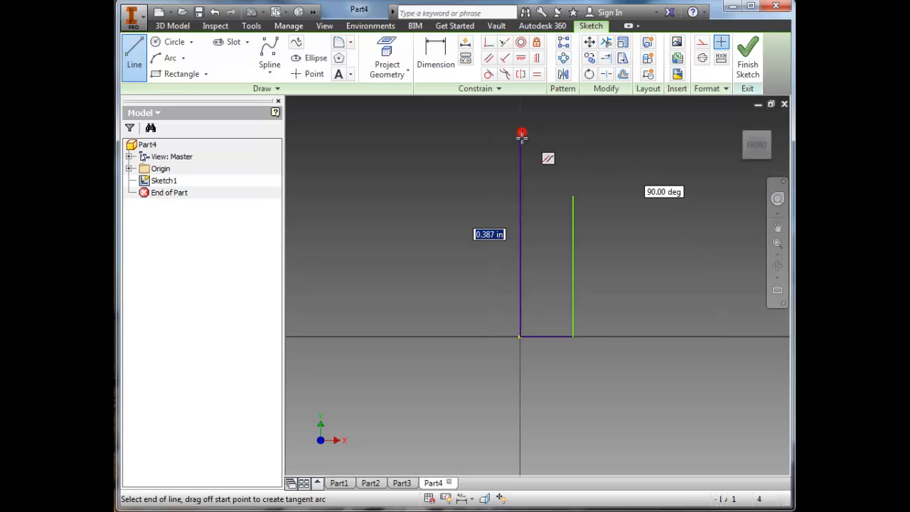
middle_drag(535, 313, 532, 385)
key(Escape)
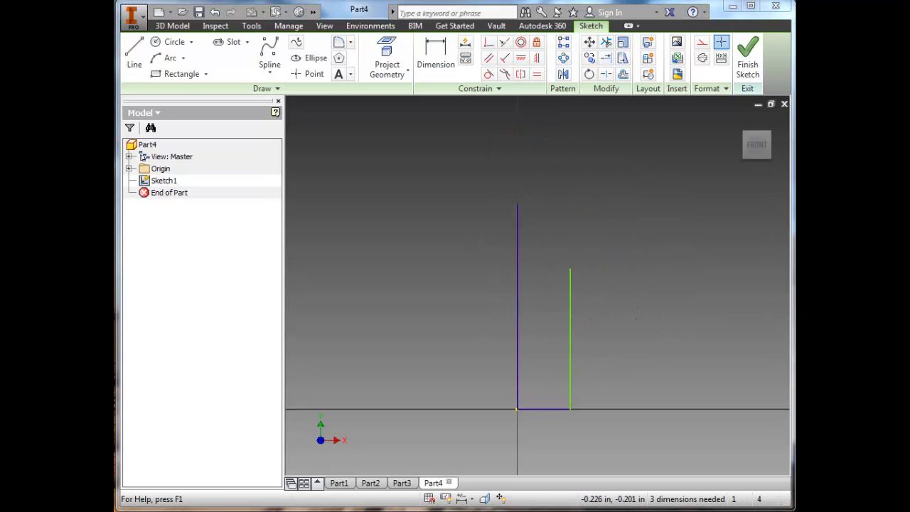
Dimension the base line's length as half of 0.25 in, giving 0.125 in.
key(alt+Tab)
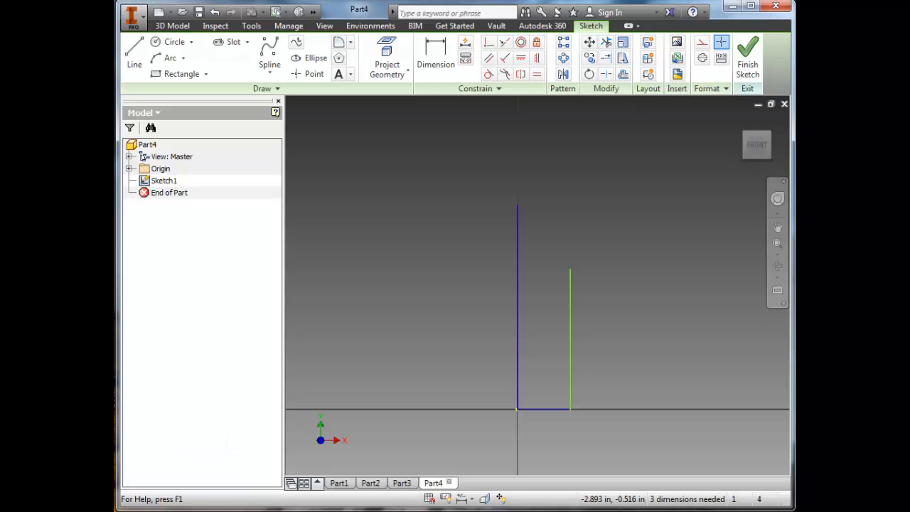
key(d)
click(540, 410)
click(541, 425)
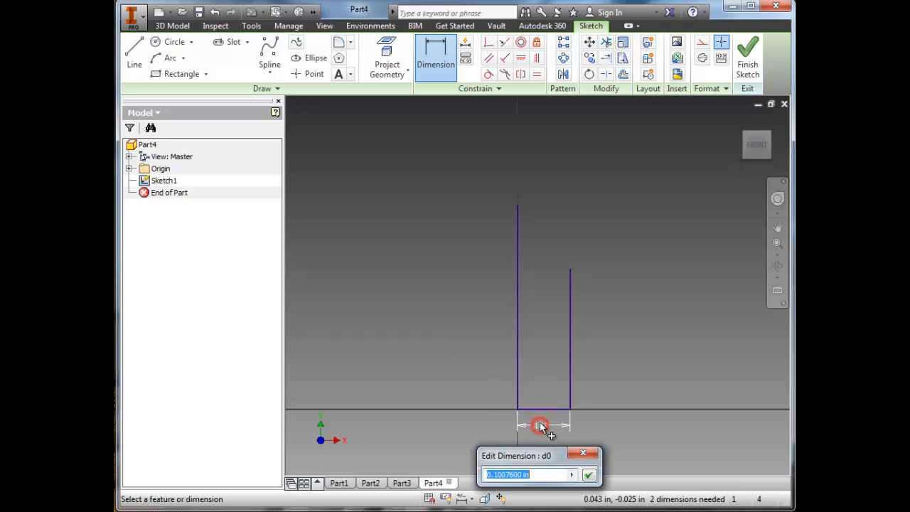
text(.25/)
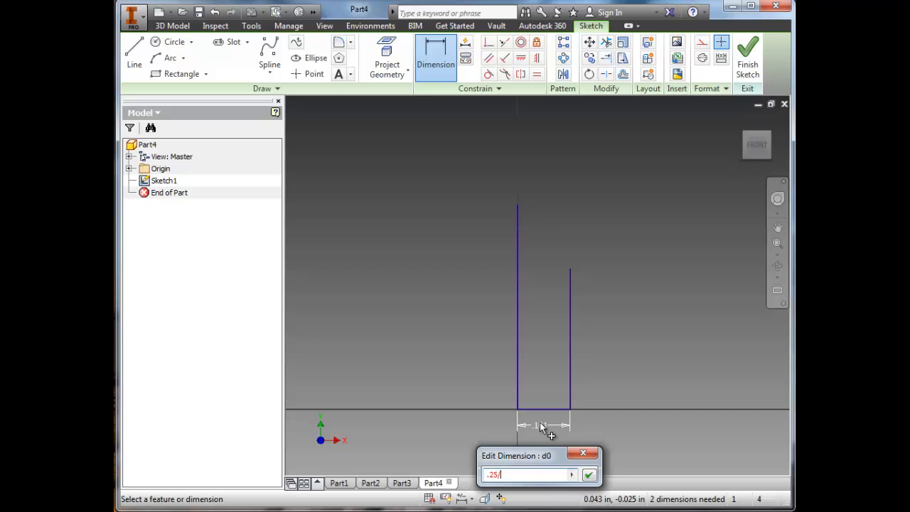
key(Return)
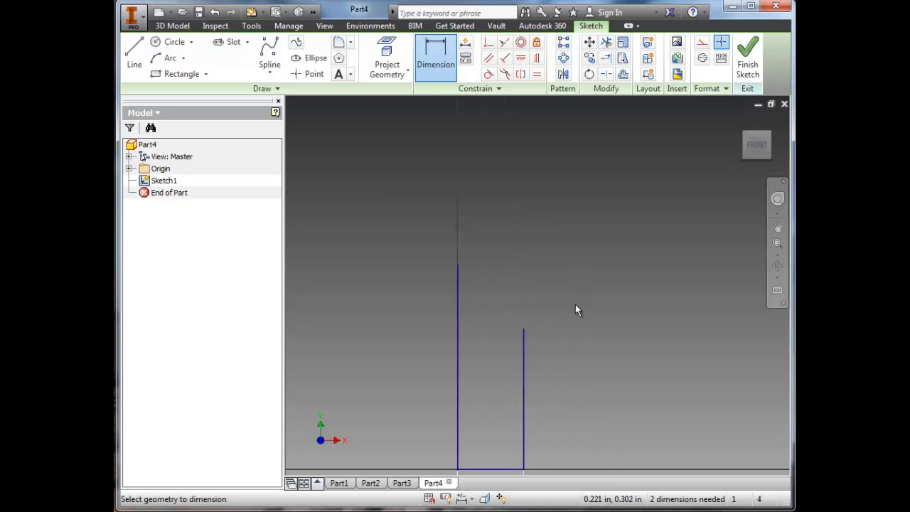
Sketch a short horizontal shoulder line about 0.035 in long outward from the upper end of the outer vertical line.
click(136, 57)
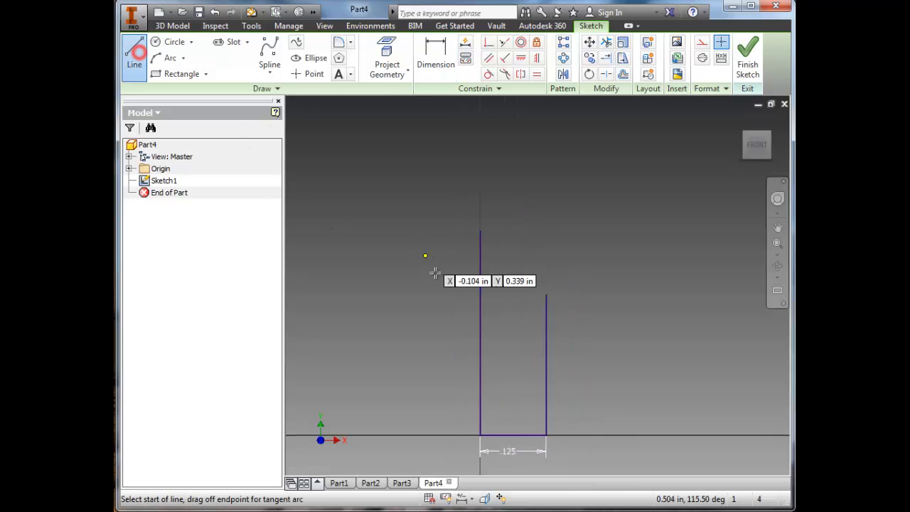
click(545, 294)
key(Escape)
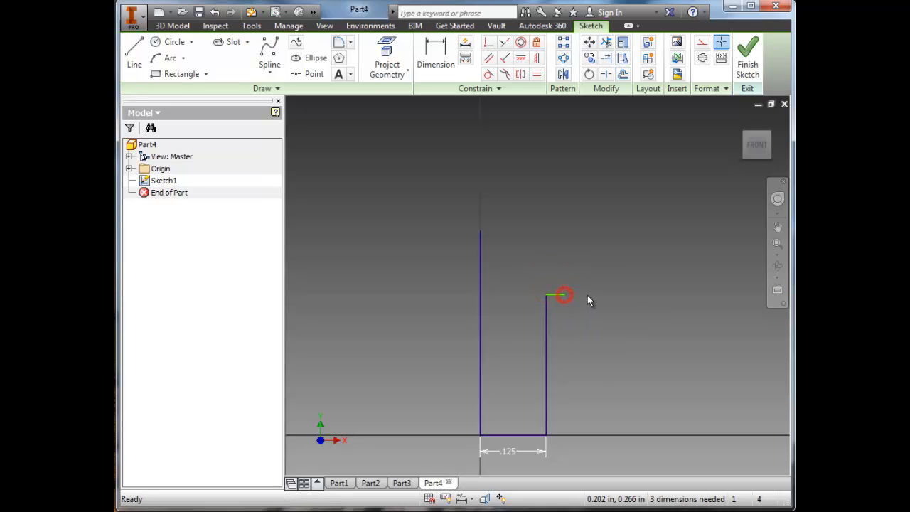
Check the hitch peg drawing and dimension the shoulder line's outer end at 0.2 in from the centre vertical line.
key(d)
click(566, 296)
click(480, 297)
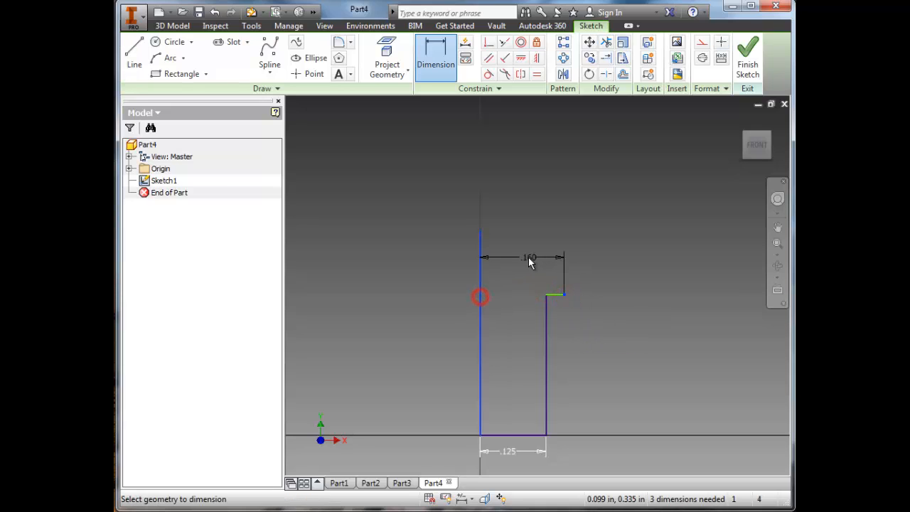
click(528, 258)
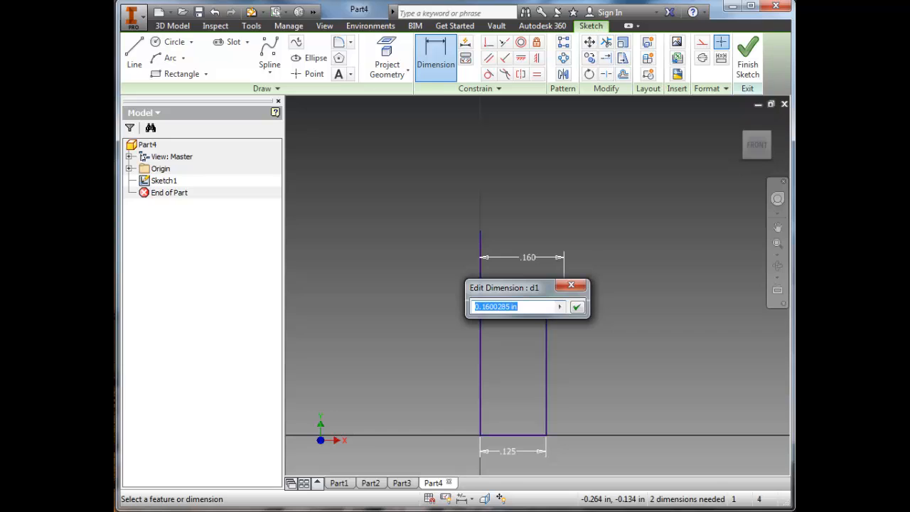
key(alt+Tab)
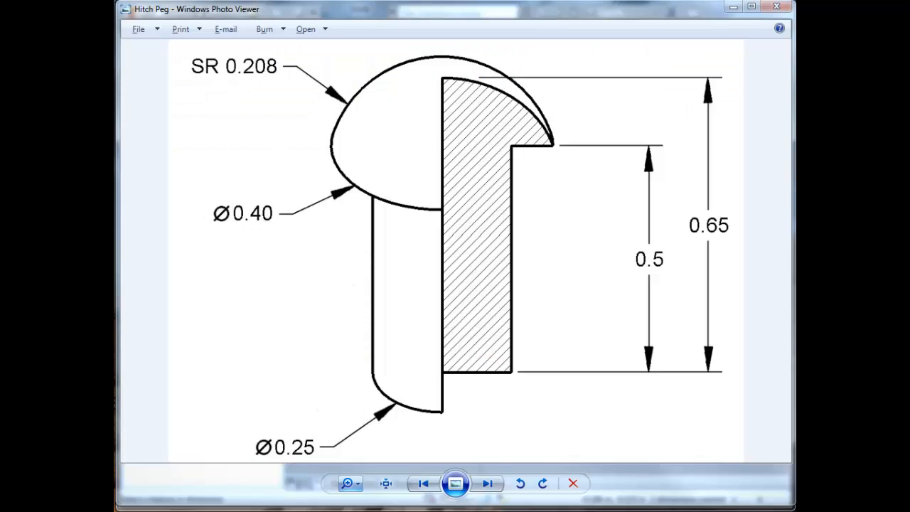
key(alt+Tab)
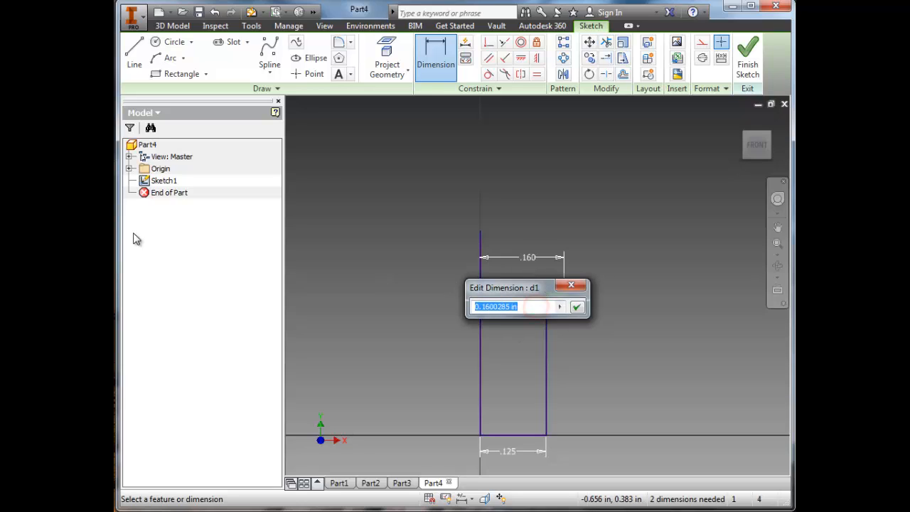
text(.2)
key(Return)
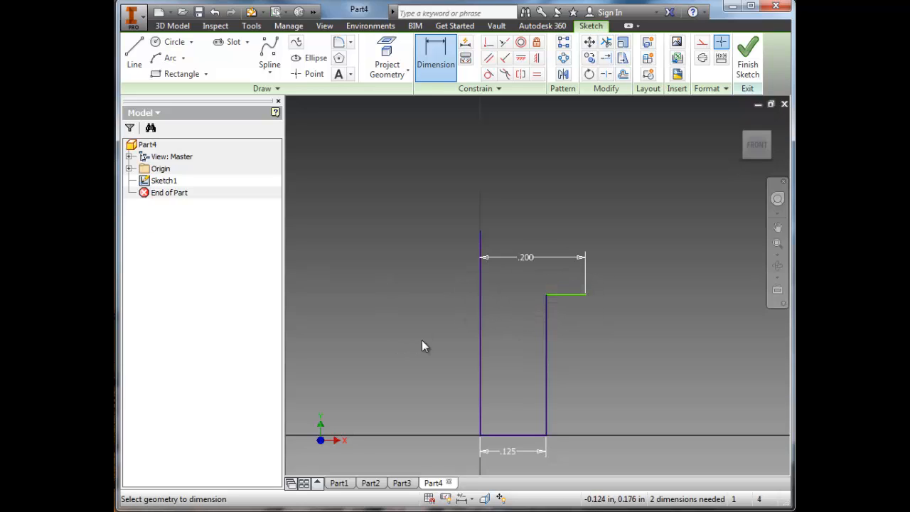
Dimension the height from the base line to the shoulder line as 0.5 in.
click(566, 295)
click(519, 434)
click(602, 407)
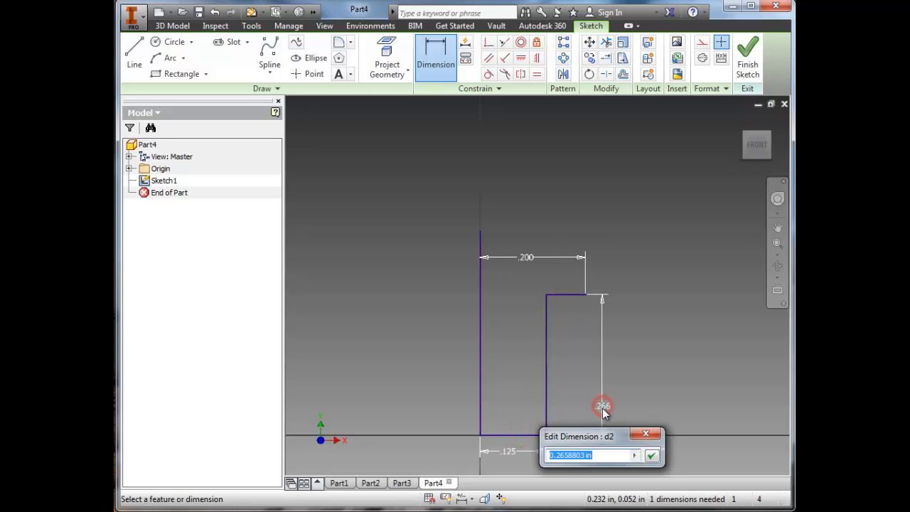
text(.5)
key(Return)
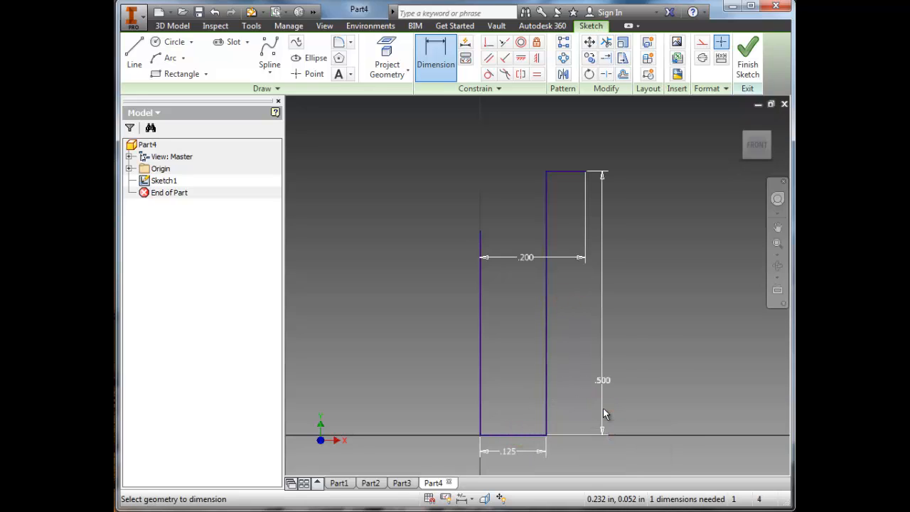
Dimension the height from the base line to the upper end of the centre vertical line as 0.65 in.
click(479, 232)
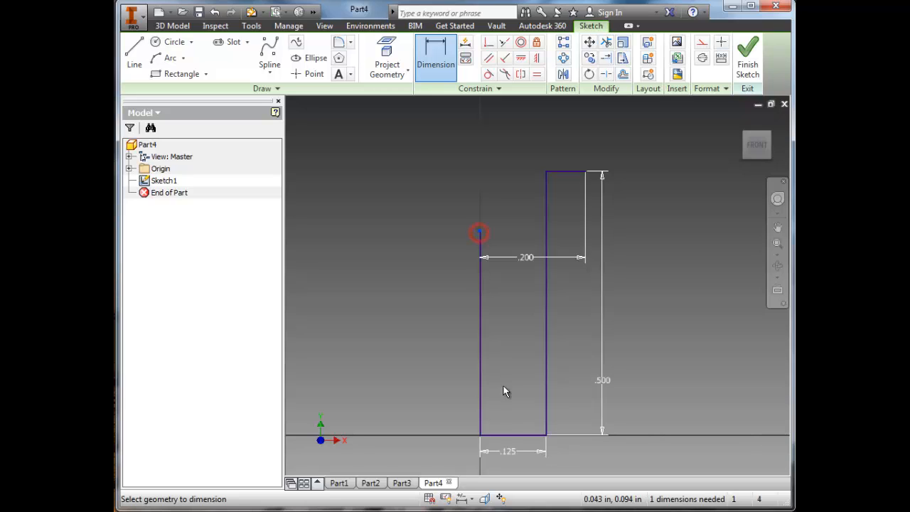
click(504, 435)
click(417, 347)
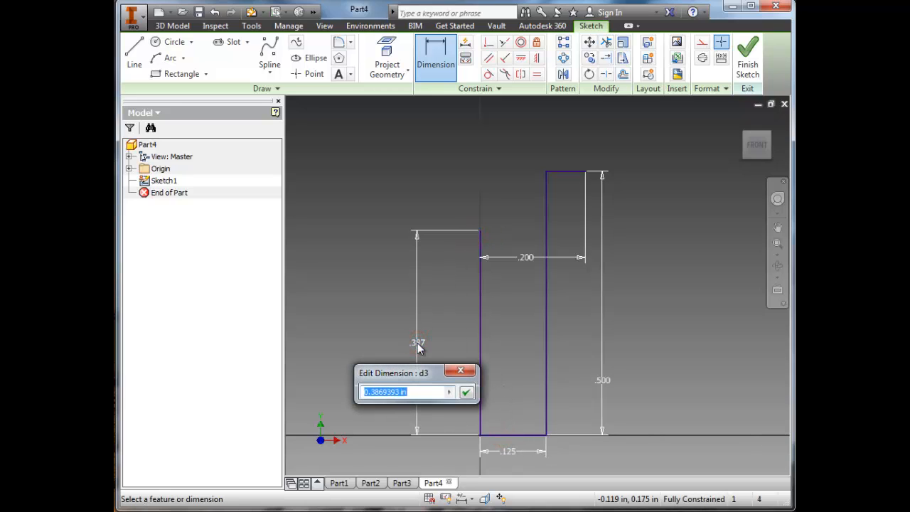
text(.65)
key(Return)
Draw a three-point arc of about 0.2 in radius from the shoulder's outer end to the upper end of the centre line.
scroll(743, 211, down, 5)
mouse_move(688, 239)
middle_down()
mouse_move(653, 267)
mouse_move(579, 275)
mouse_move(549, 323)
mouse_move(529, 332)
mouse_move(521, 285)
middle_up()
scroll(579, 275, up, 4)
scroll(522, 308, up, 3)
scroll(522, 309, down, 3)
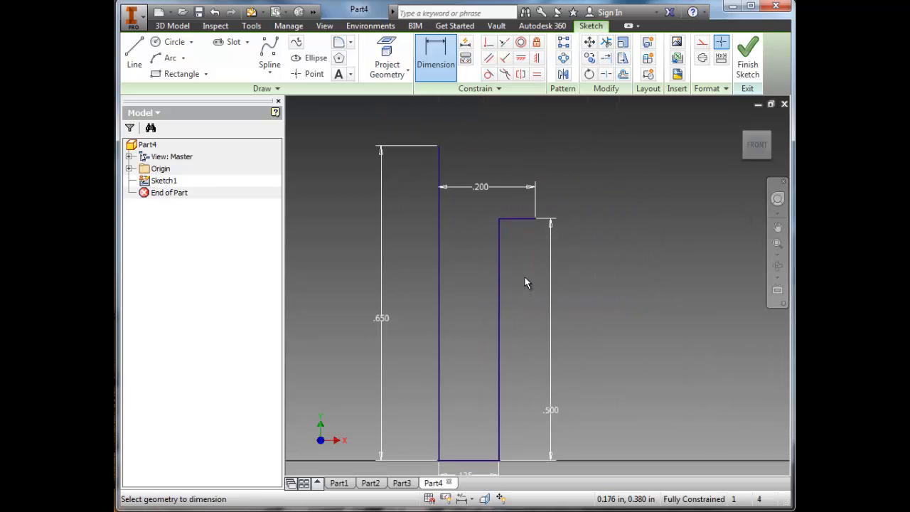
click(163, 58)
click(535, 218)
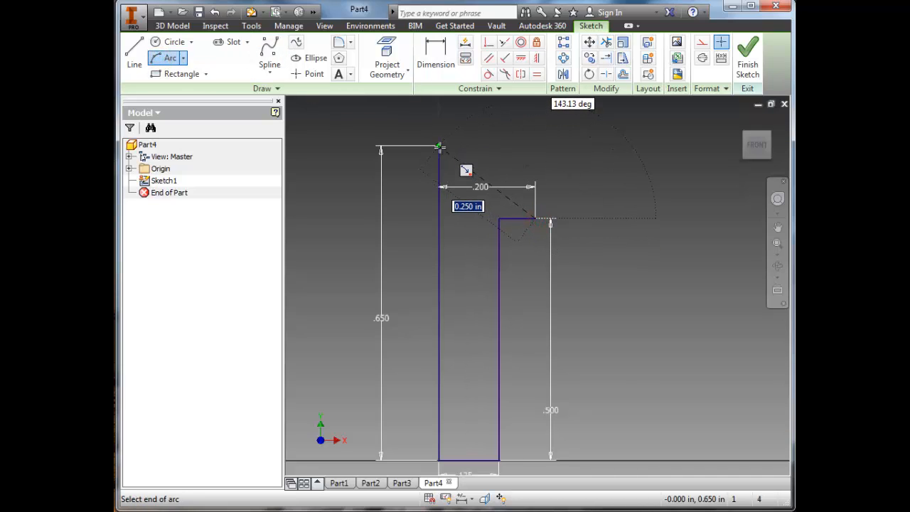
click(439, 147)
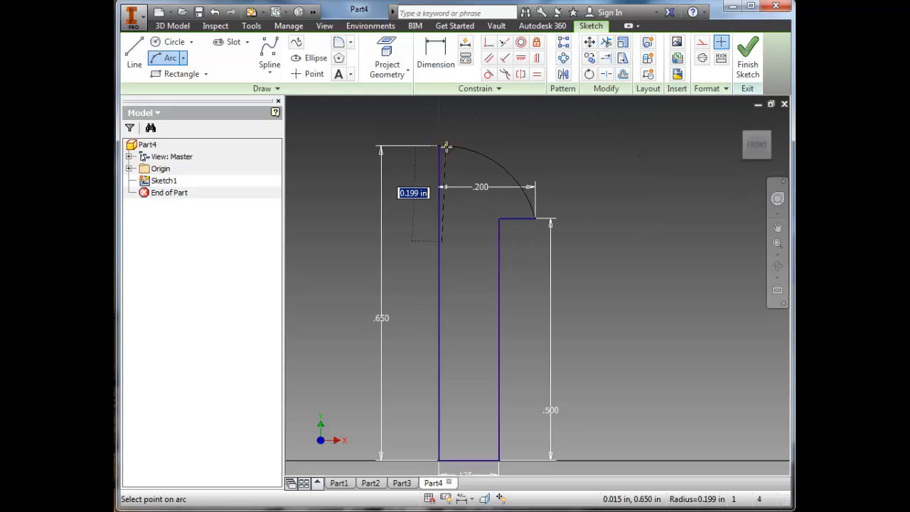
click(445, 146)
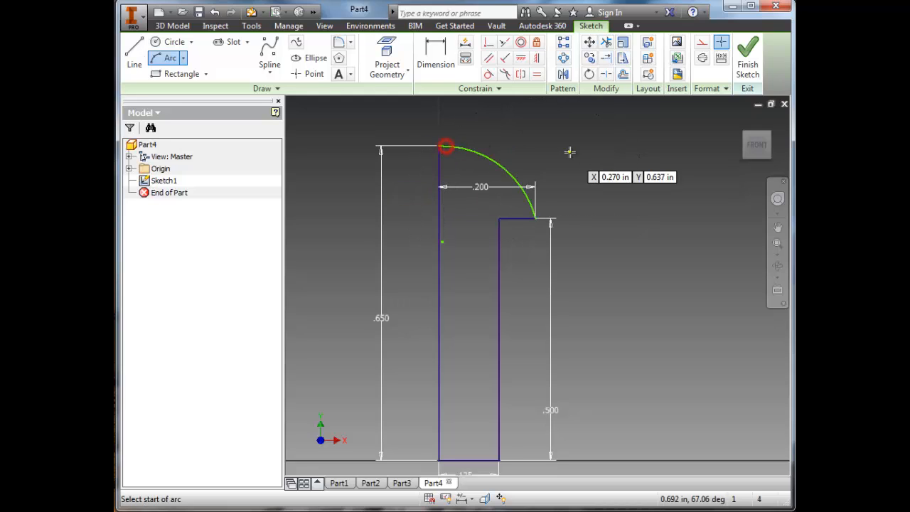
Dimension the head arc's radius as 0.208 in.
scroll(593, 177, down, 3)
scroll(562, 192, up, 2)
key(d)
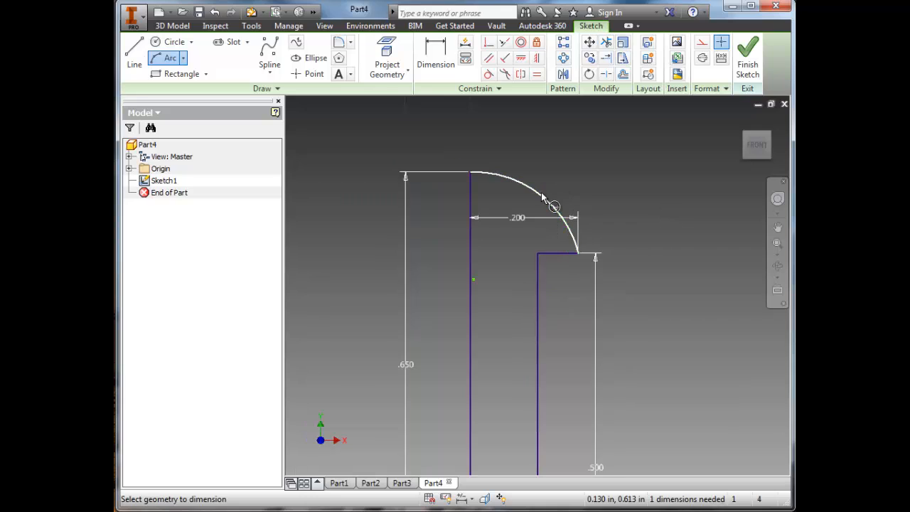
click(541, 193)
click(573, 174)
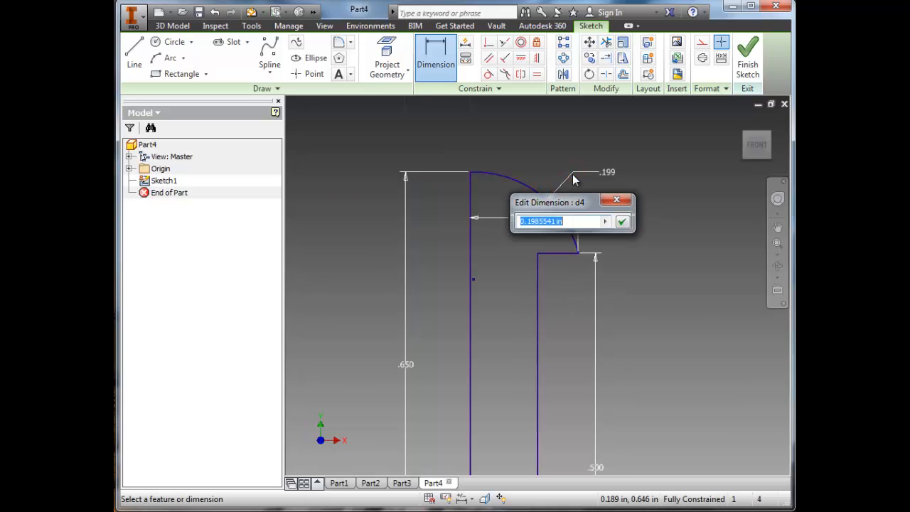
text(.208)
key(Return)
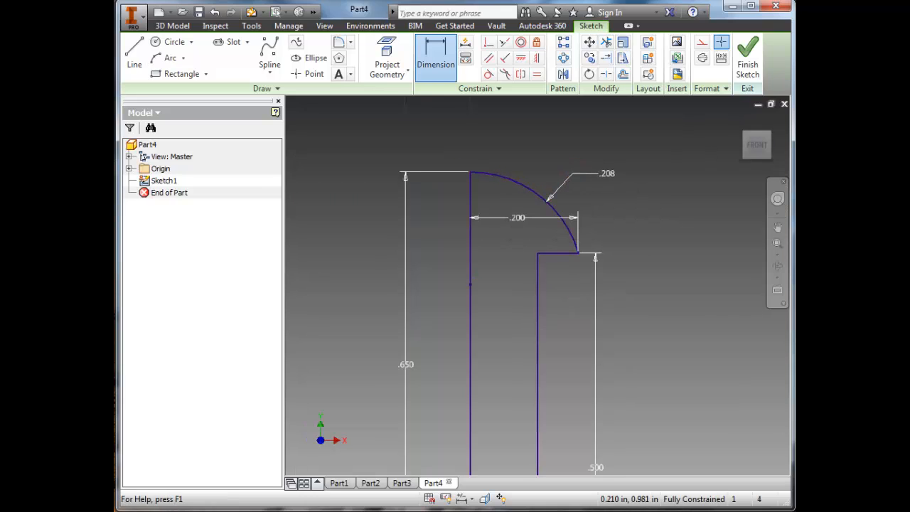
Draw a horizontal line about 0.02 in long from the arc's upper endpoint, away from the profile, and delete the 0.65 in height dimension.
scroll(499, 160, down, 2)
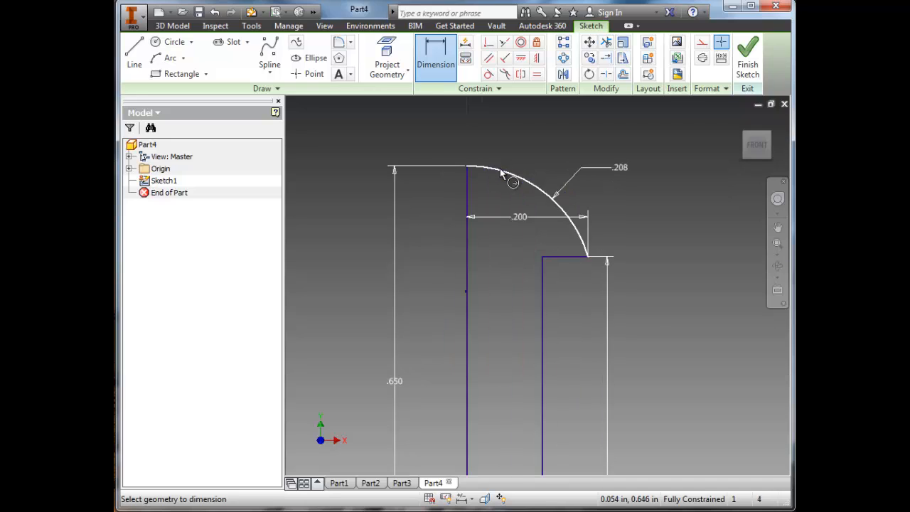
scroll(508, 176, down, 3)
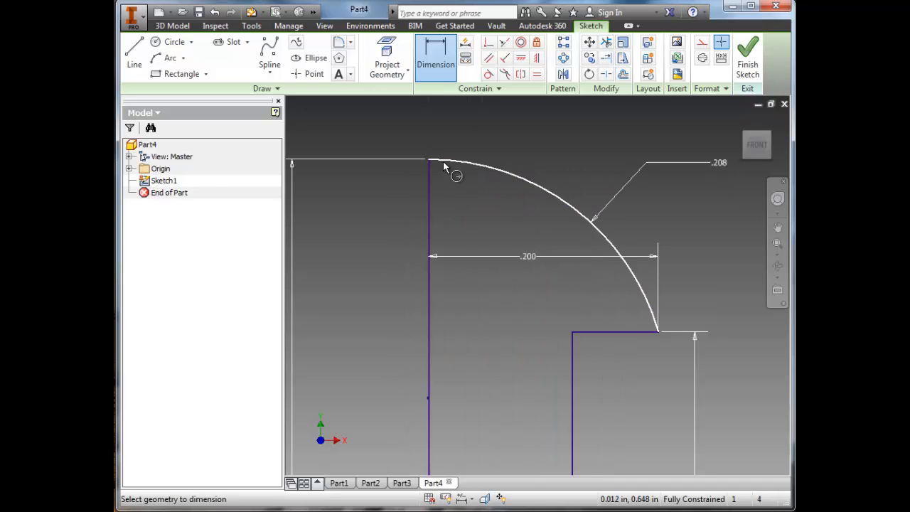
scroll(435, 167, down, 3)
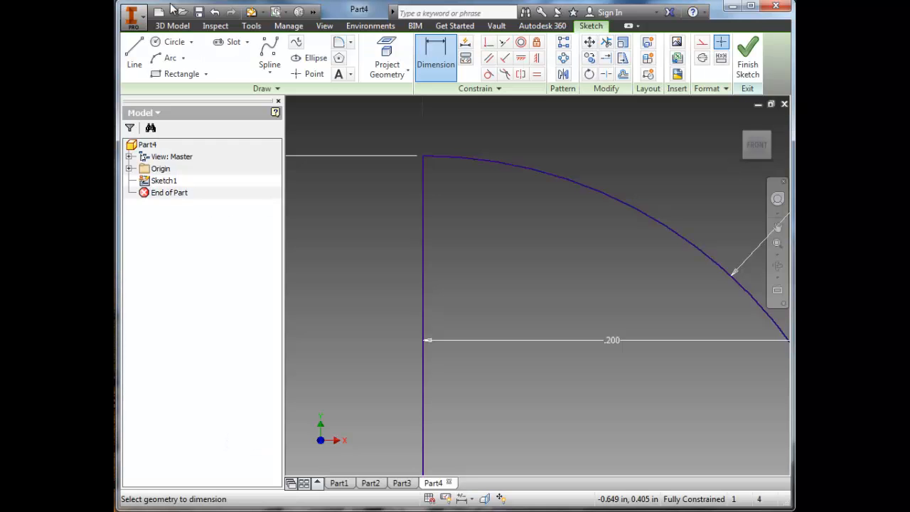
click(134, 57)
click(423, 155)
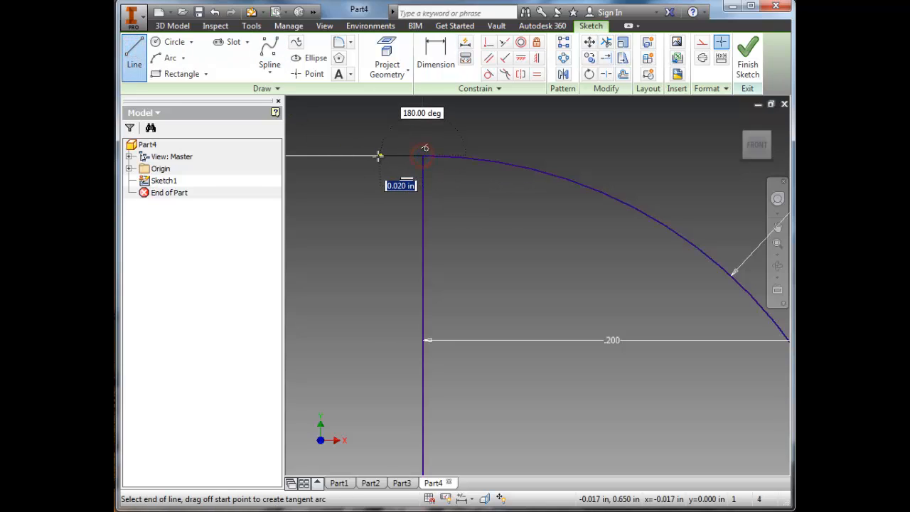
key(Escape)
scroll(427, 191, down, 2)
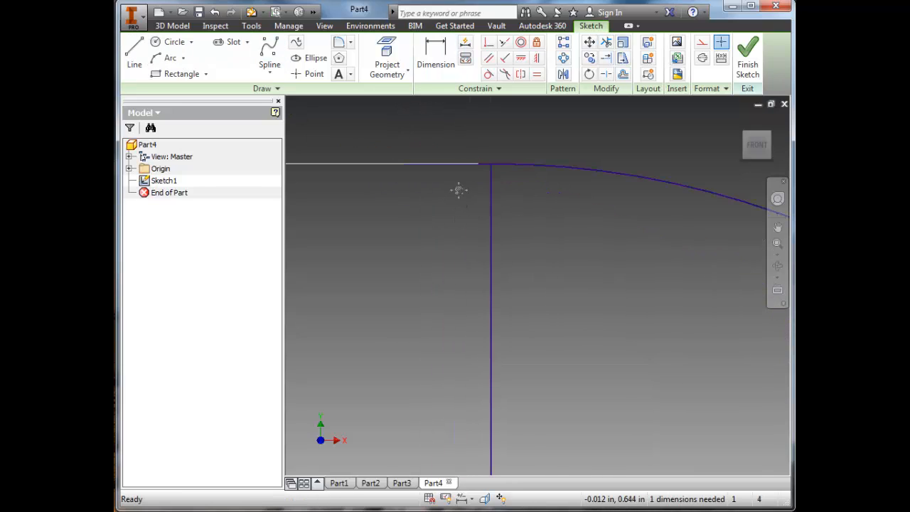
scroll(445, 268, up, 5)
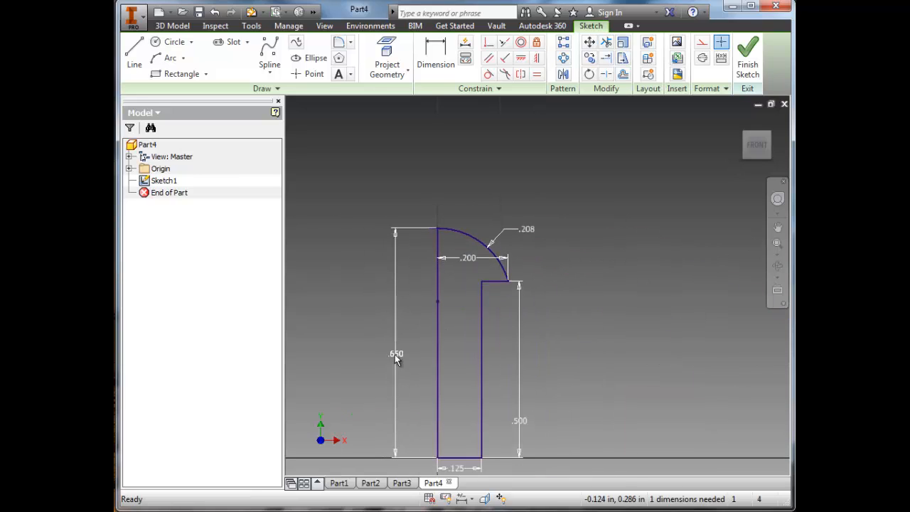
scroll(403, 336, down, 6)
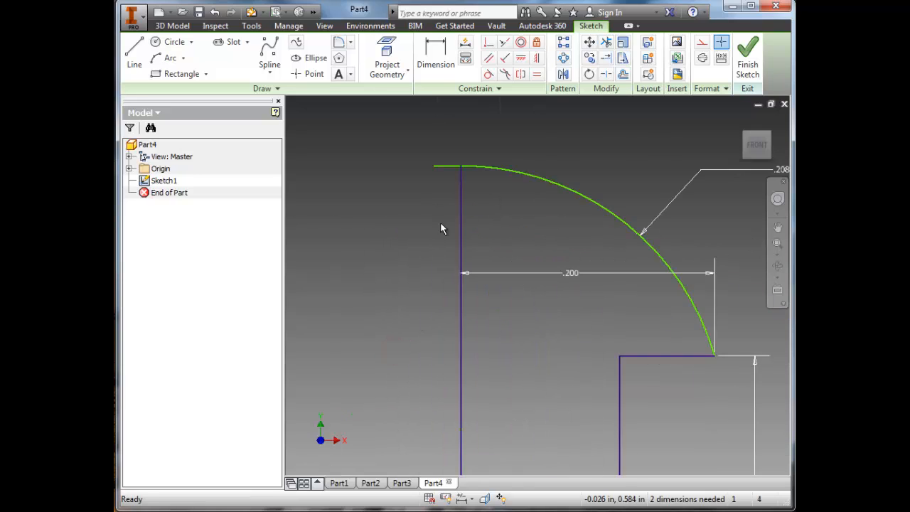
Delete the short horizontal line at the arc's upper endpoint and redraw a short horizontal line there, away from the profile.
click(426, 170)
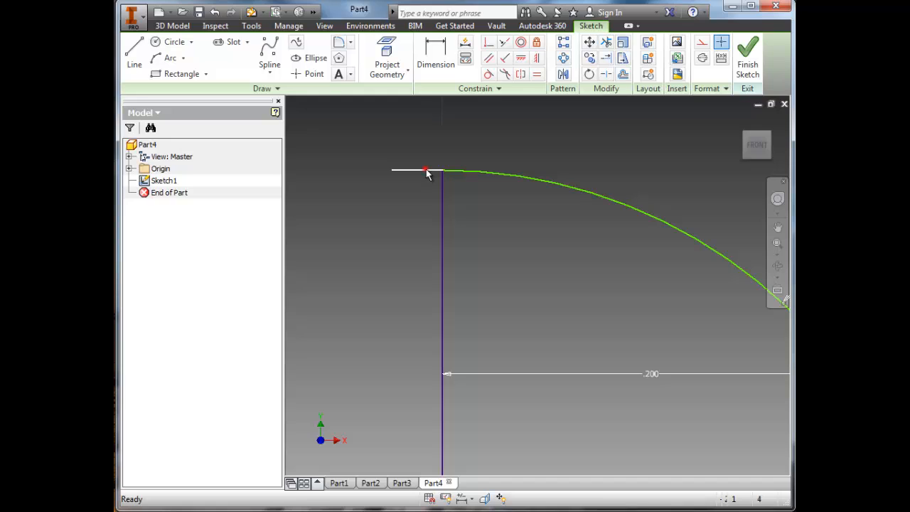
key(Delete)
key(l)
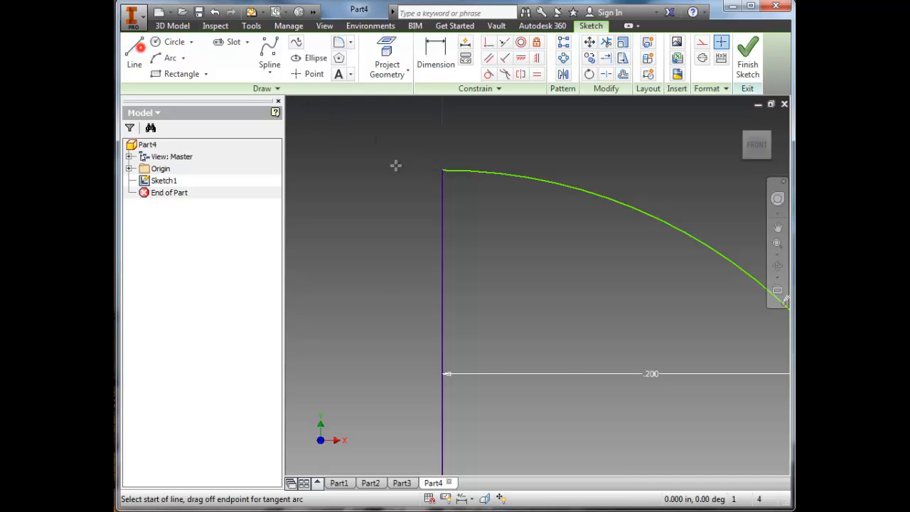
click(444, 171)
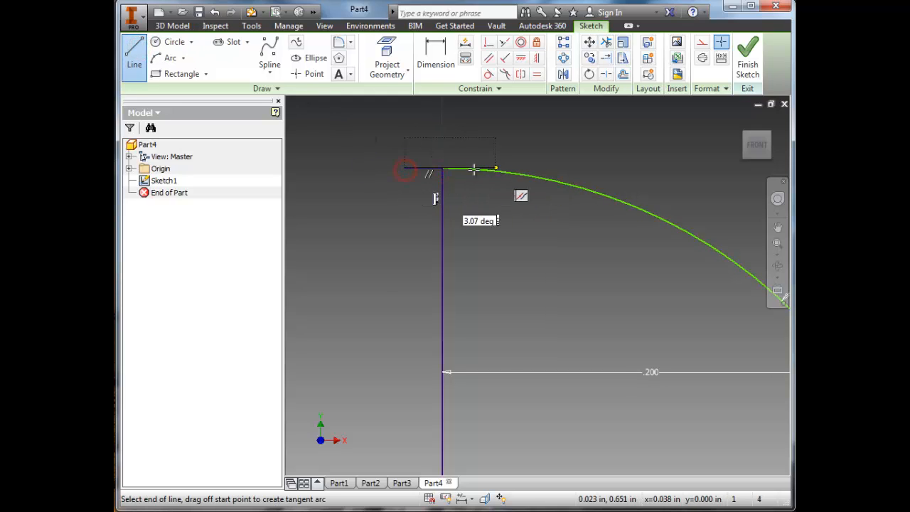
click(405, 169)
key(Escape)
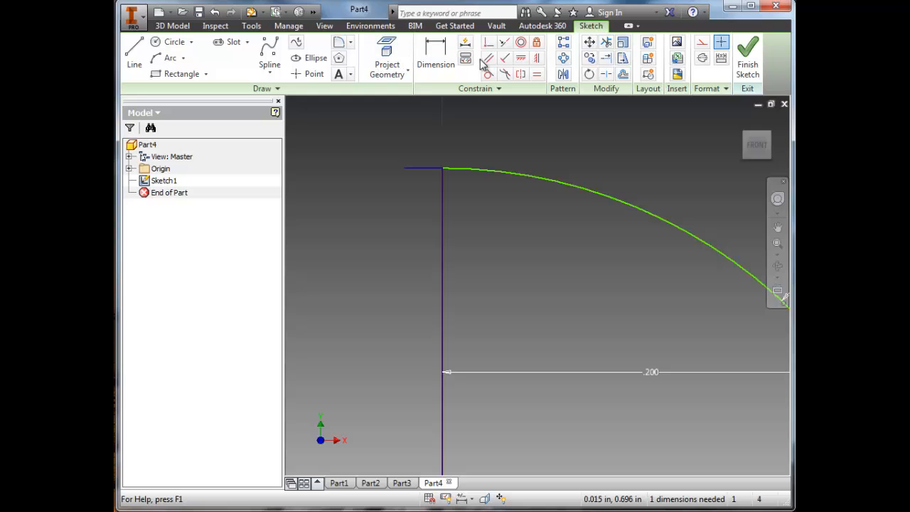
Apply a Tangent constraint between the head arc and the short horizontal line at its upper end.
click(488, 74)
click(470, 174)
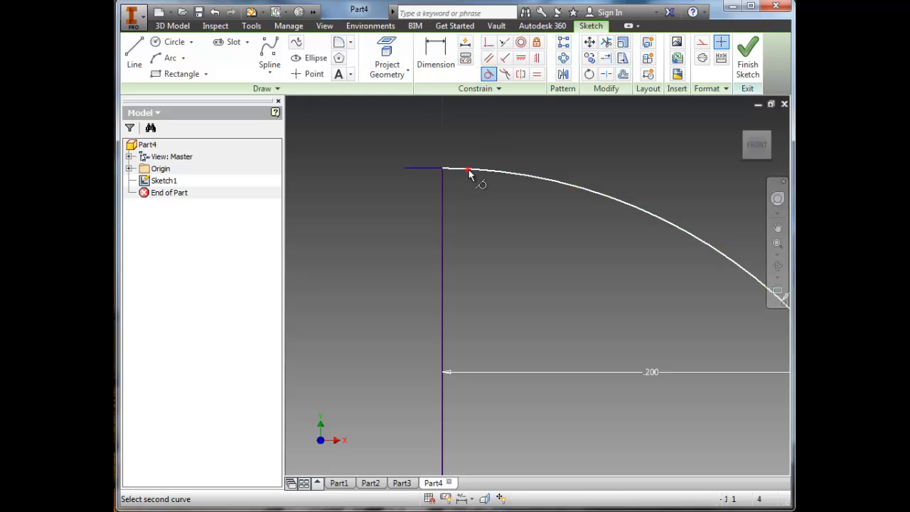
click(431, 168)
click(409, 131)
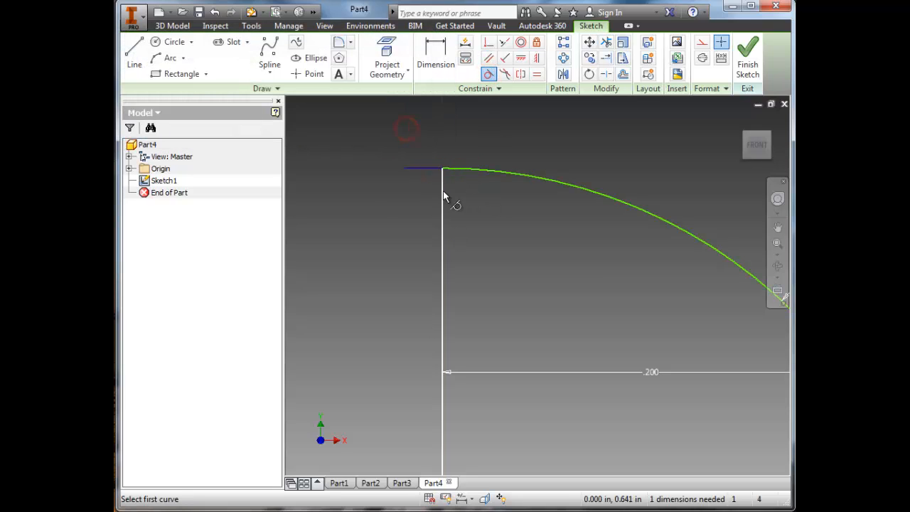
scroll(444, 191, up, 3)
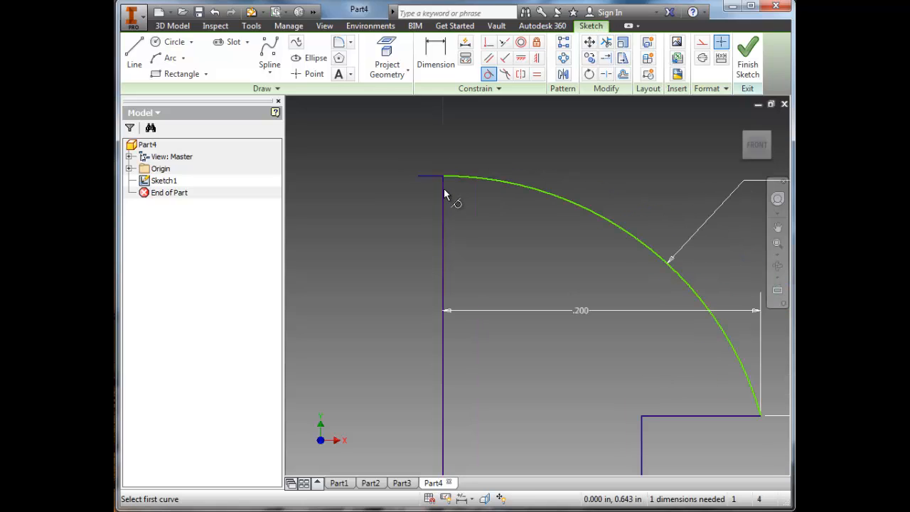
key(Escape)
click(489, 179)
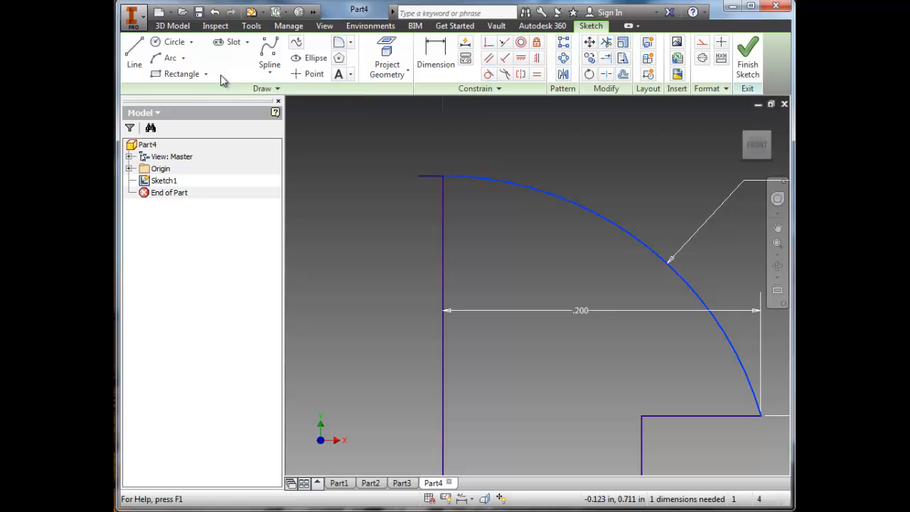
Finish the sketch and revolve the half profile a full turn about the centre vertical line.
click(745, 57)
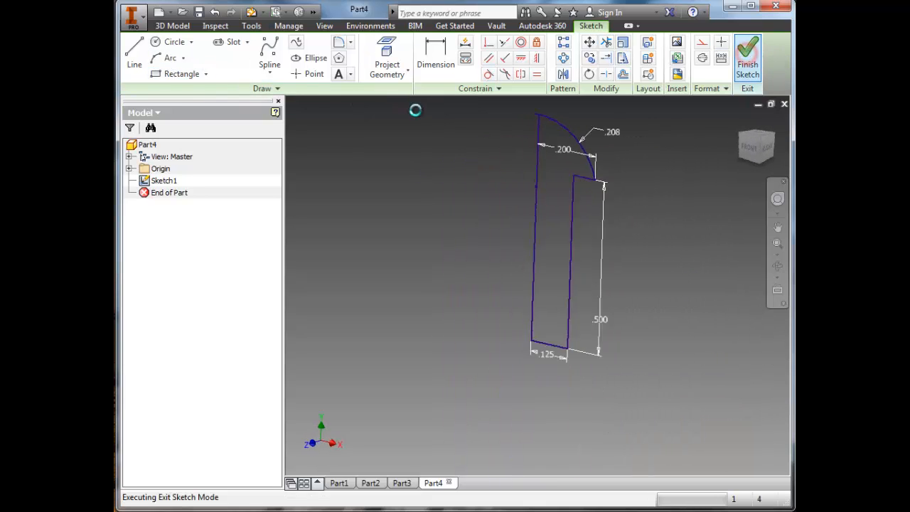
scroll(496, 199, down, 3)
mouse_move(489, 194)
middle_down()
mouse_move(496, 199)
mouse_move(398, 194)
middle_up()
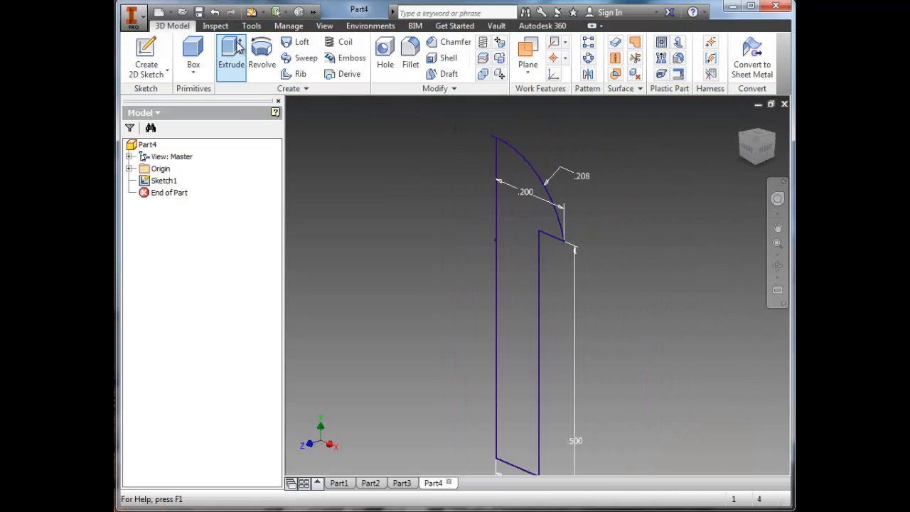
click(258, 52)
click(510, 212)
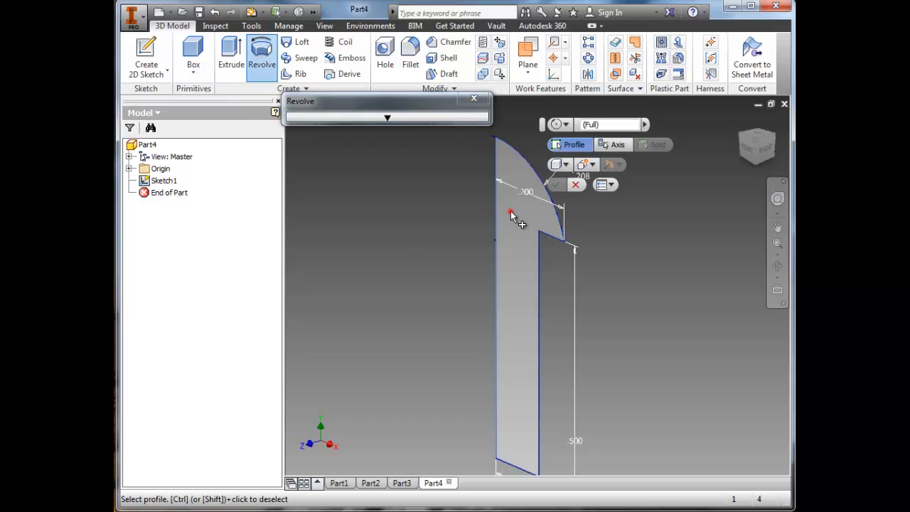
click(414, 121)
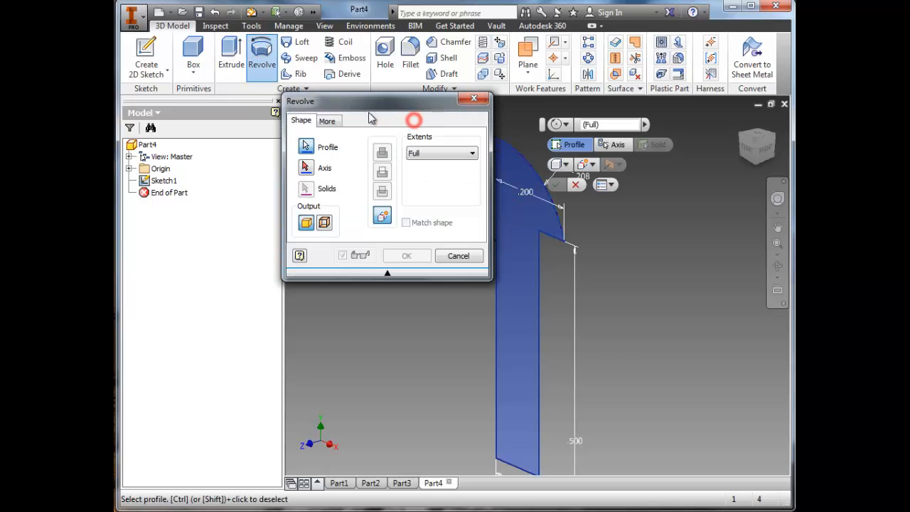
click(495, 296)
click(406, 256)
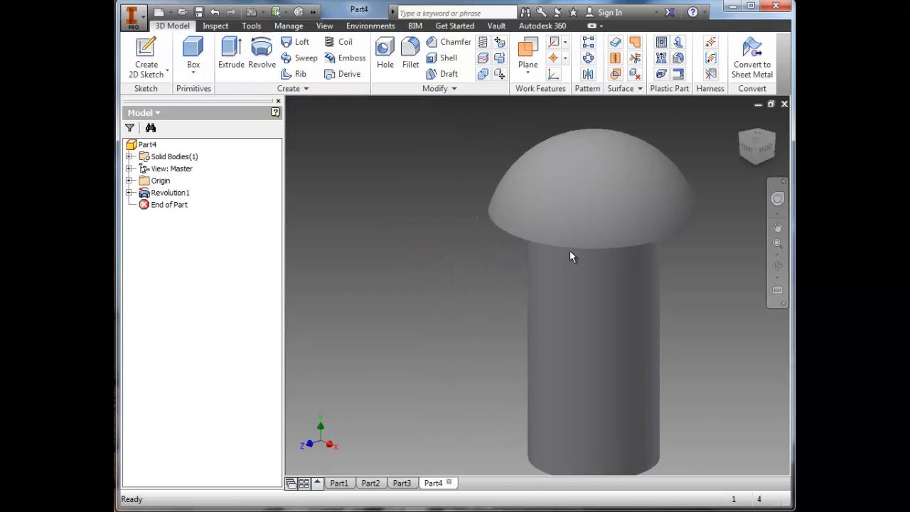
Examine the top of the revolved domed head up close and undo the revolve.
key(F4)
shift+middle_drag(603, 230, 589, 266)
middle_drag(573, 160, 540, 234)
scroll(550, 214, up, 3)
scroll(550, 214, down, 6)
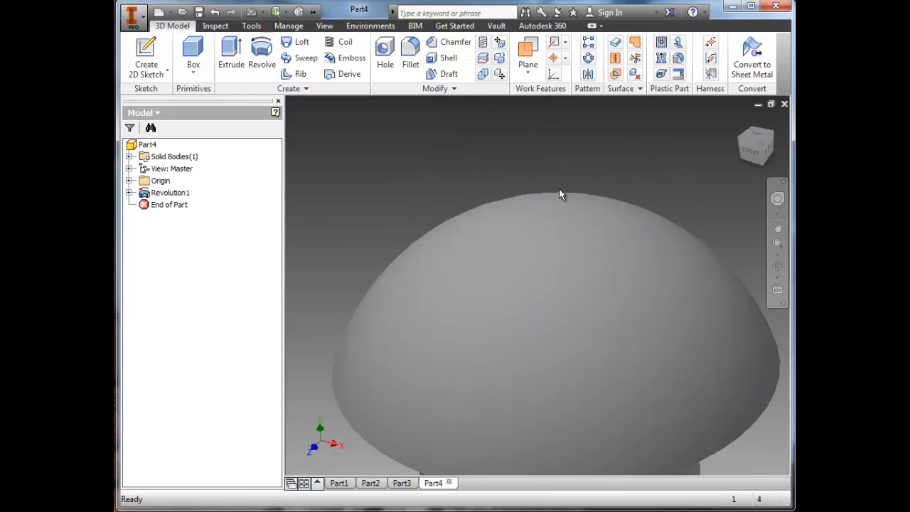
key(ctrl+z)
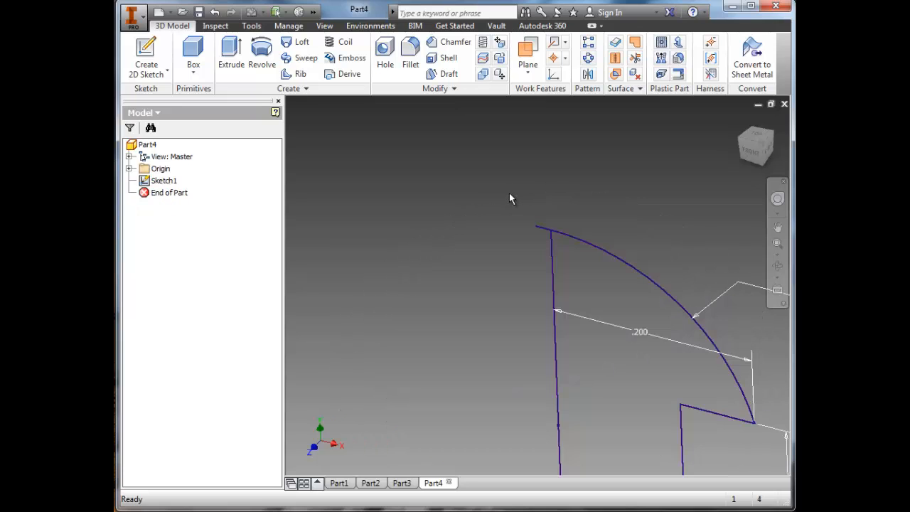
Reopen the profile sketch for editing and delete the head arc together with its short horizontal tangent line.
middle_drag(503, 213, 404, 169)
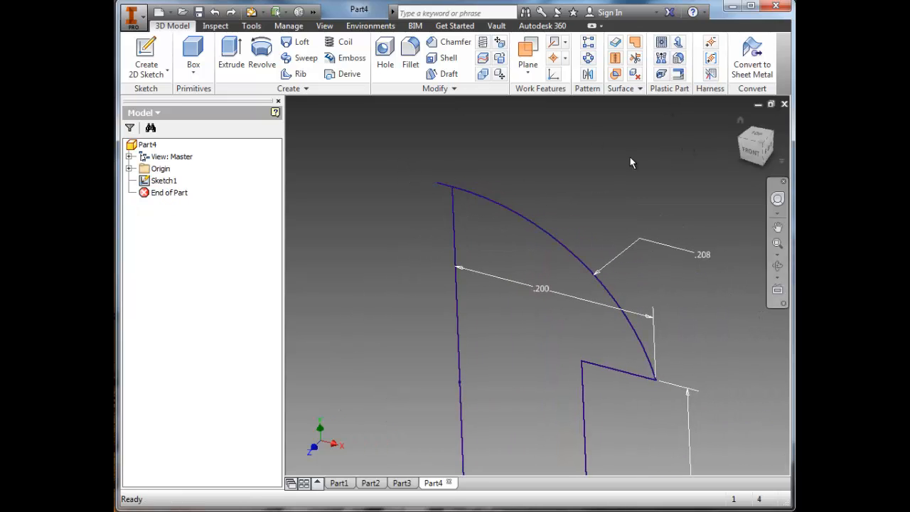
double_click(143, 181)
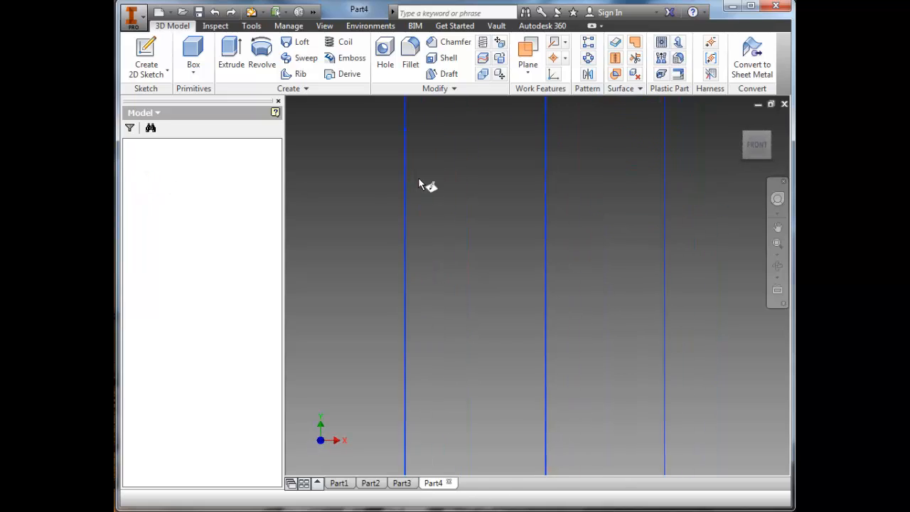
middle_drag(421, 235, 434, 347)
click(585, 183)
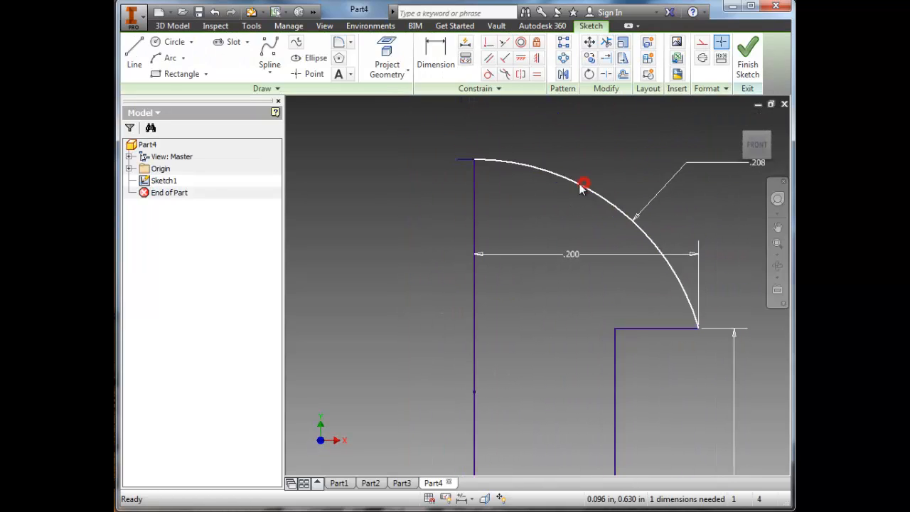
key(Delete)
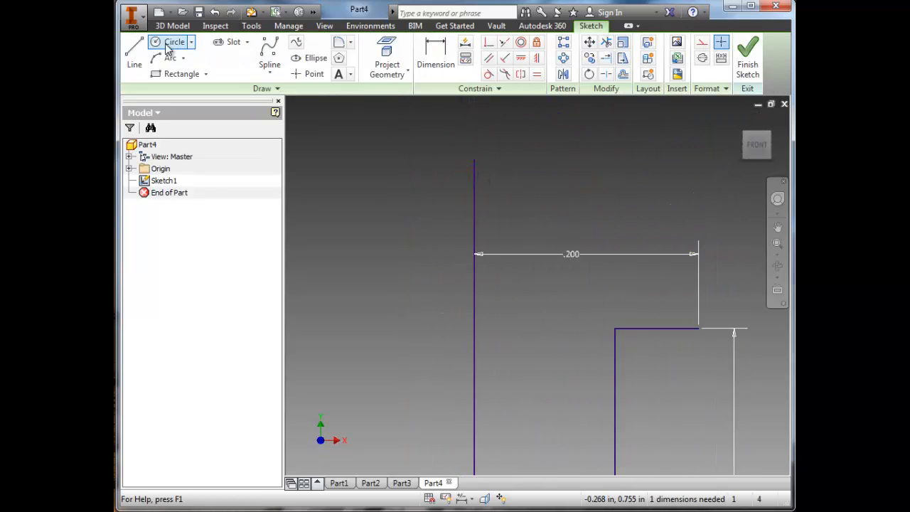
Draw a three-point arc of about 0.139 in radius from the centre line's upper end to the shoulder's outer end.
click(170, 58)
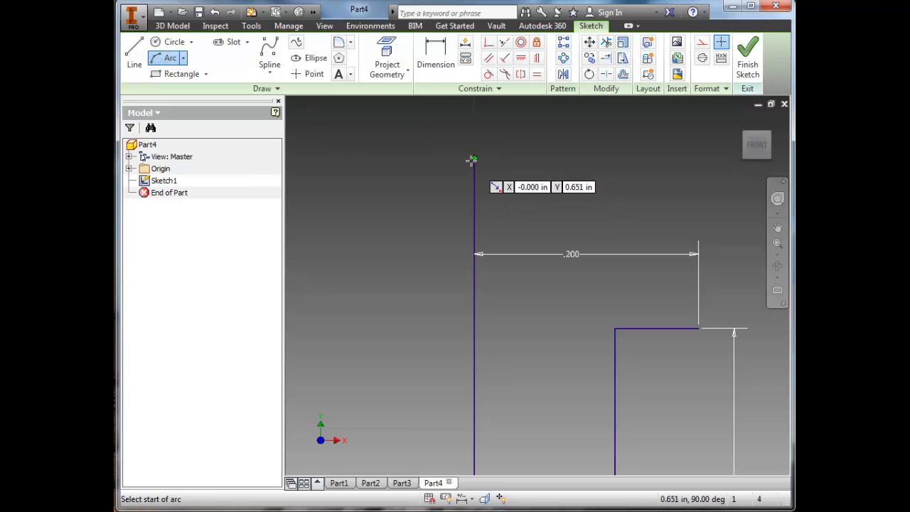
click(474, 160)
click(698, 327)
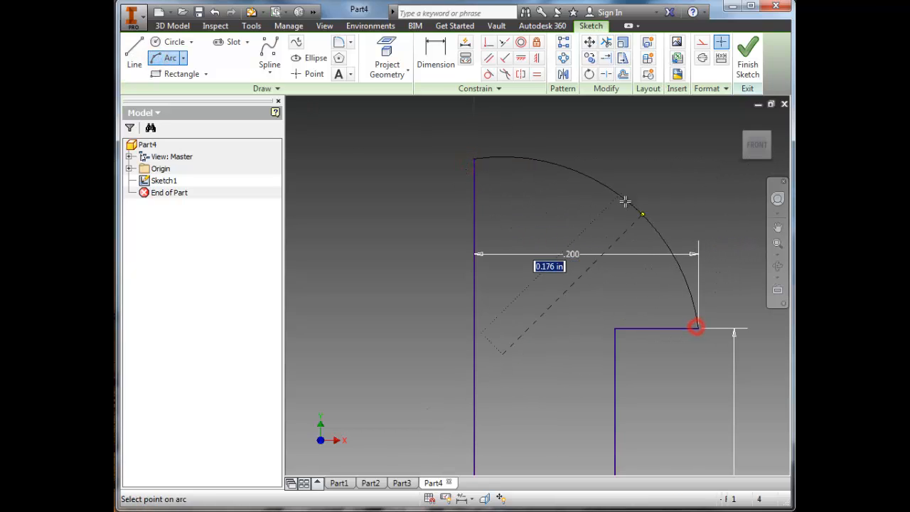
click(577, 145)
Dimension the new head arc's radius as 0.208 in.
key(d)
click(605, 153)
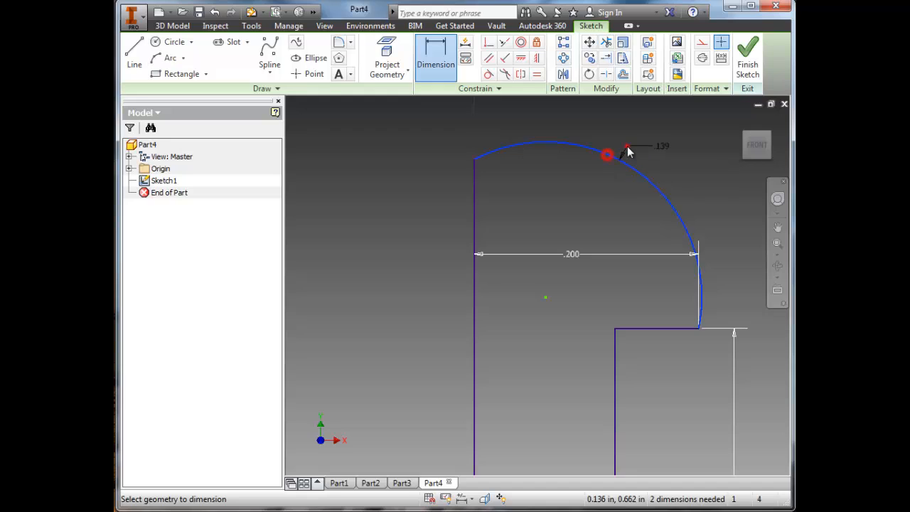
click(627, 147)
text(.20)
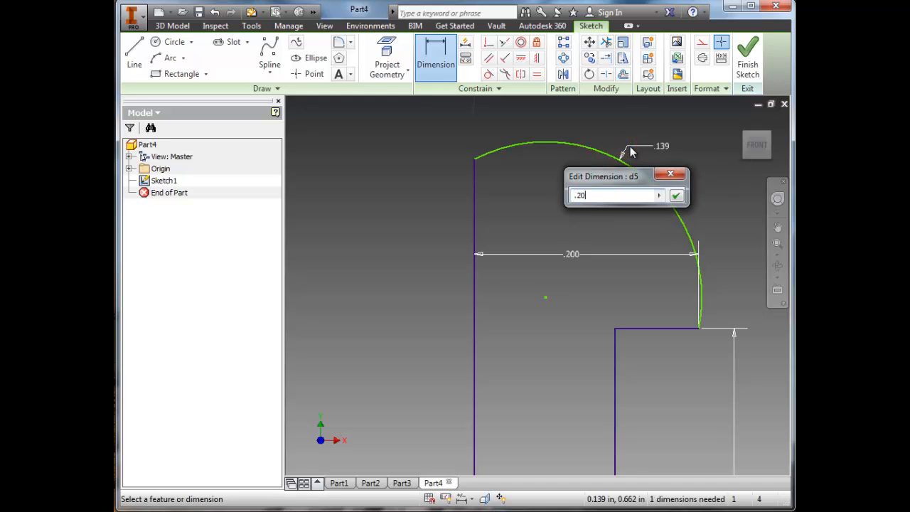
text(8)
key(Return)
Dimension the overall height from the base line to the upper end of the centre line as 0.65 in.
scroll(505, 256, down, 2)
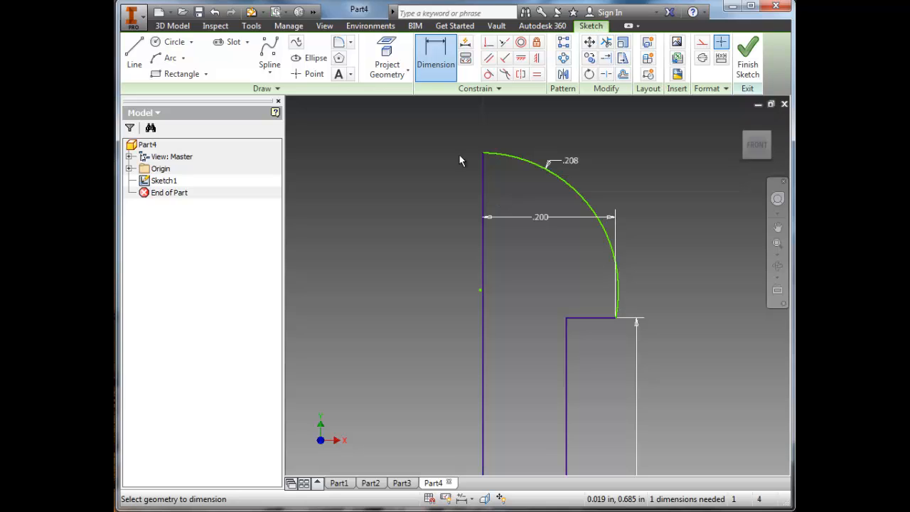
middle_drag(485, 157, 502, 67)
middle_drag(500, 432, 499, 267)
click(529, 402)
click(463, 351)
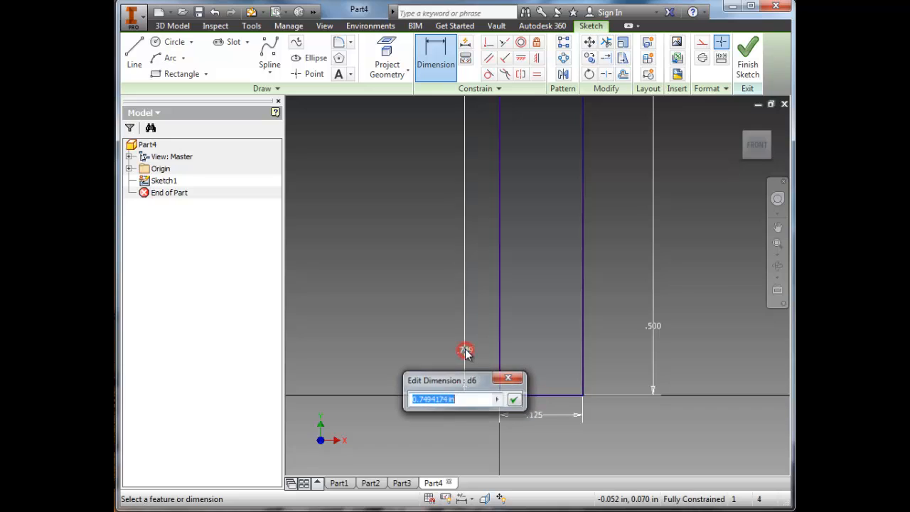
text(.65)
key(Return)
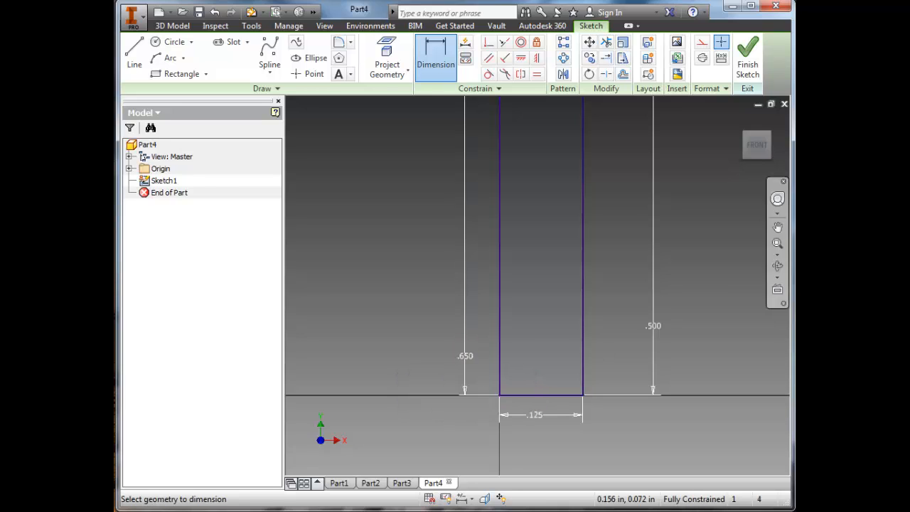
scroll(506, 249, down, 2)
scroll(503, 169, up, 4)
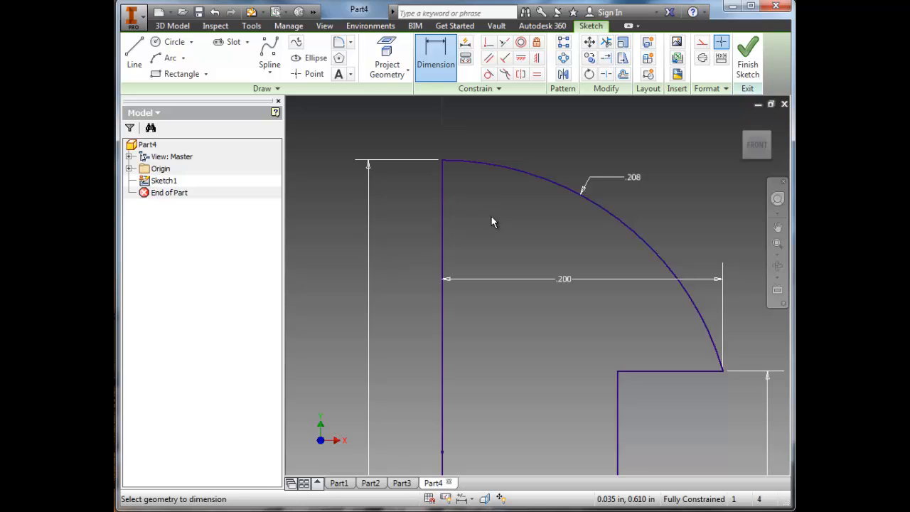
scroll(491, 222, down, 4)
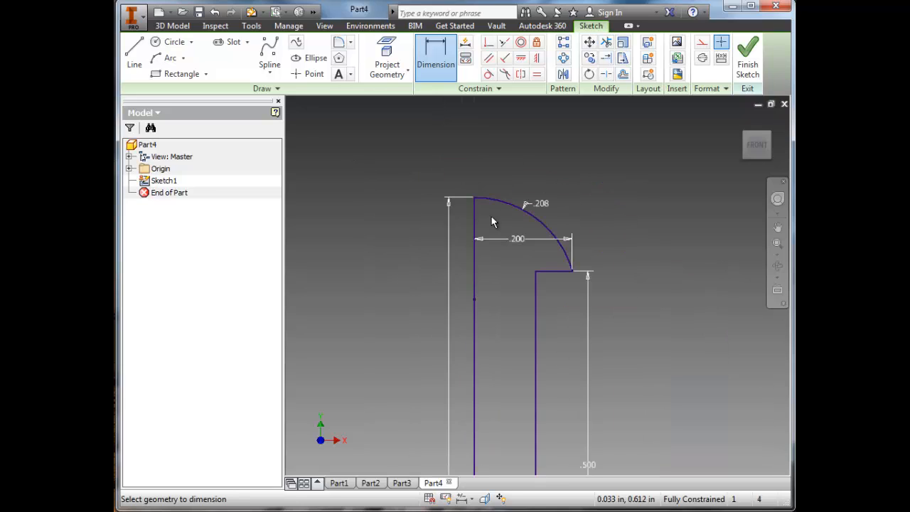
scroll(480, 217, up, 3)
click(134, 56)
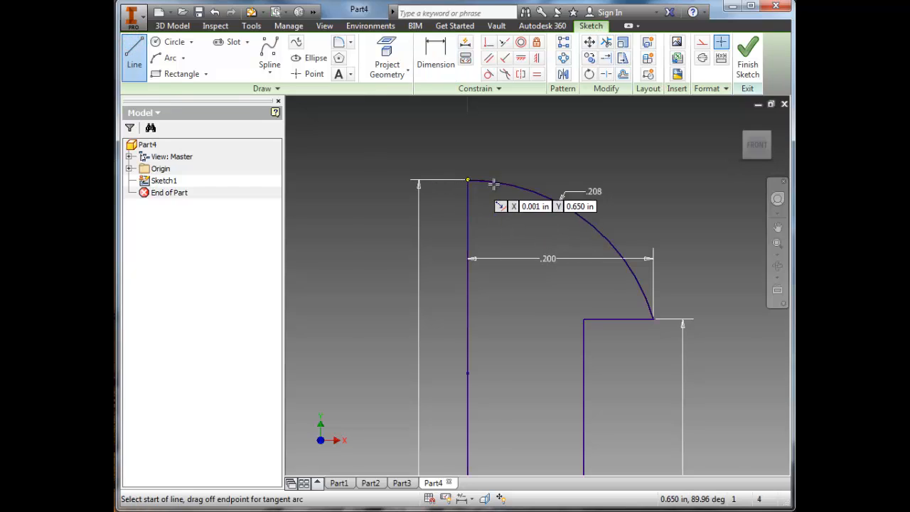
scroll(493, 184, up, 3)
scroll(540, 189, down, 3)
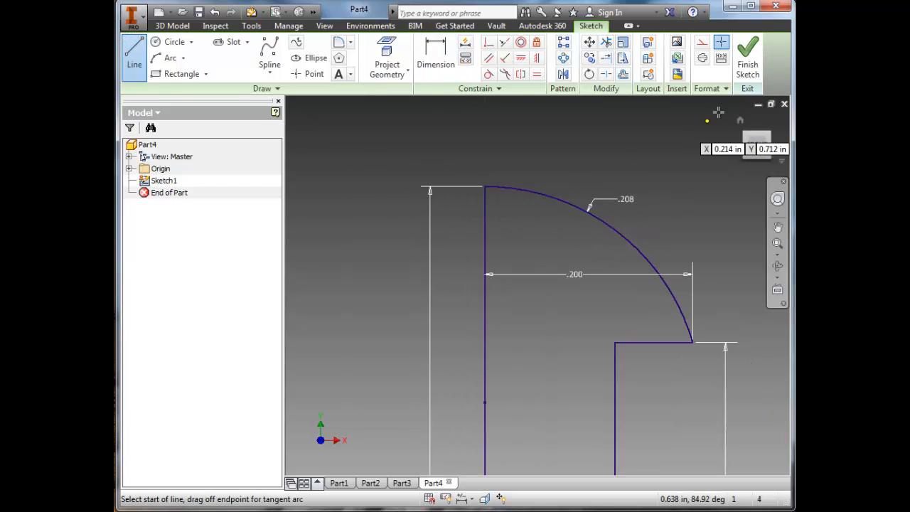
click(748, 63)
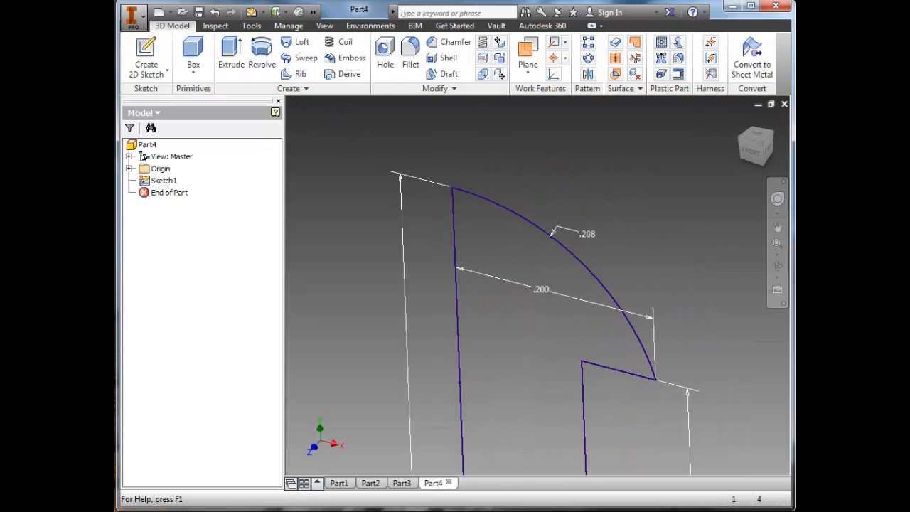
click(215, 12)
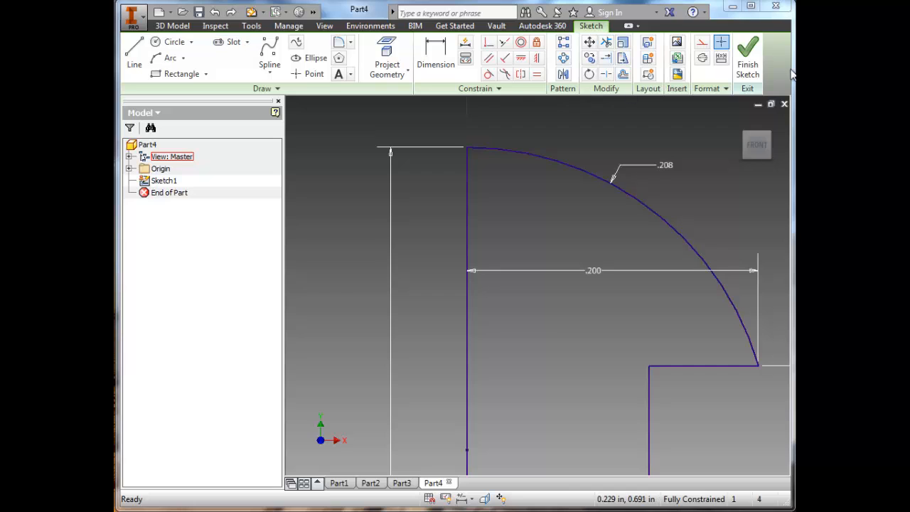
Finish the sketch and revolve the fully dimensioned half profile a full turn about the centre vertical line into a new solid.
click(747, 57)
middle_drag(452, 212, 458, 212)
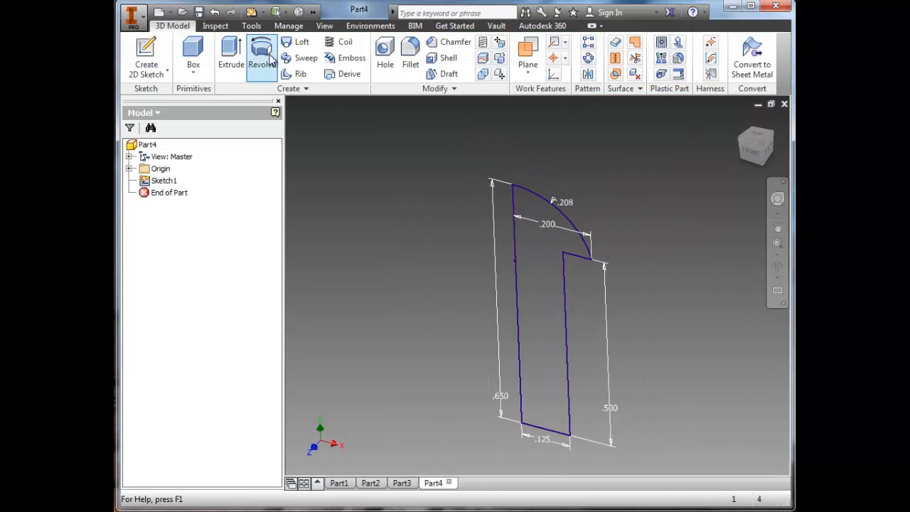
click(260, 62)
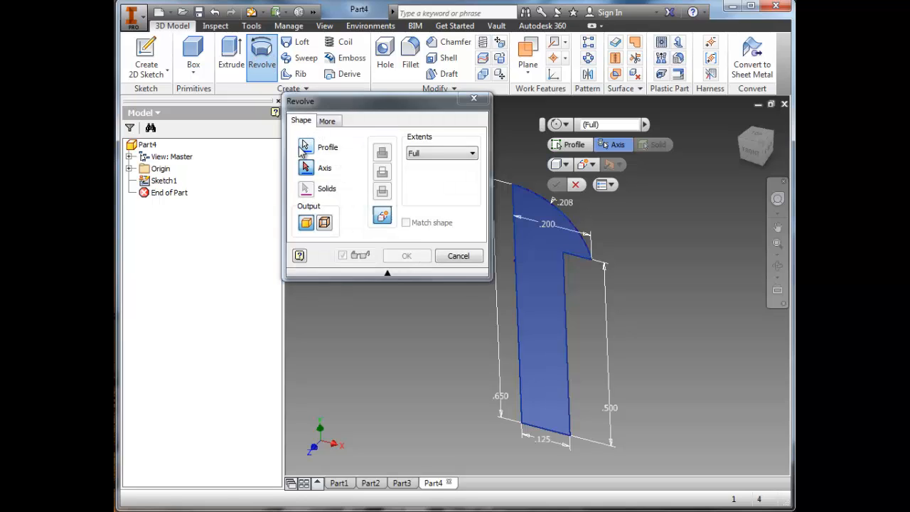
click(529, 260)
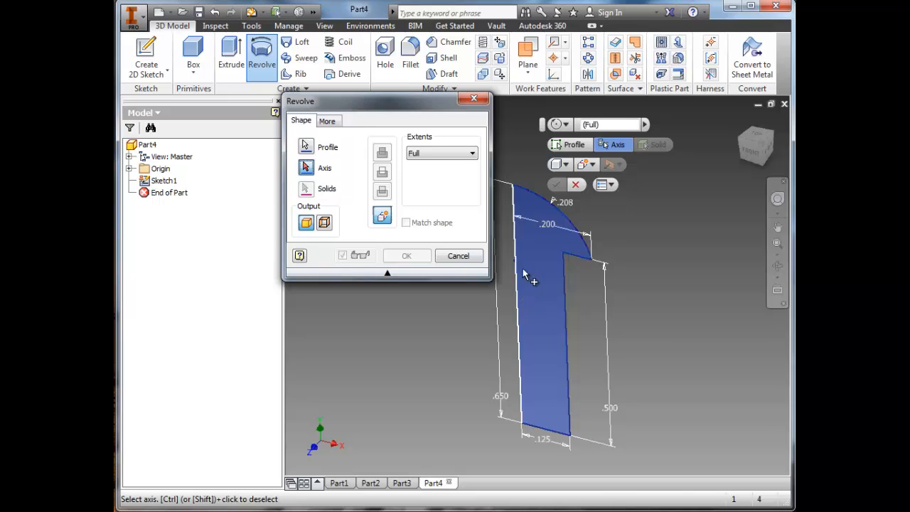
click(513, 210)
click(417, 256)
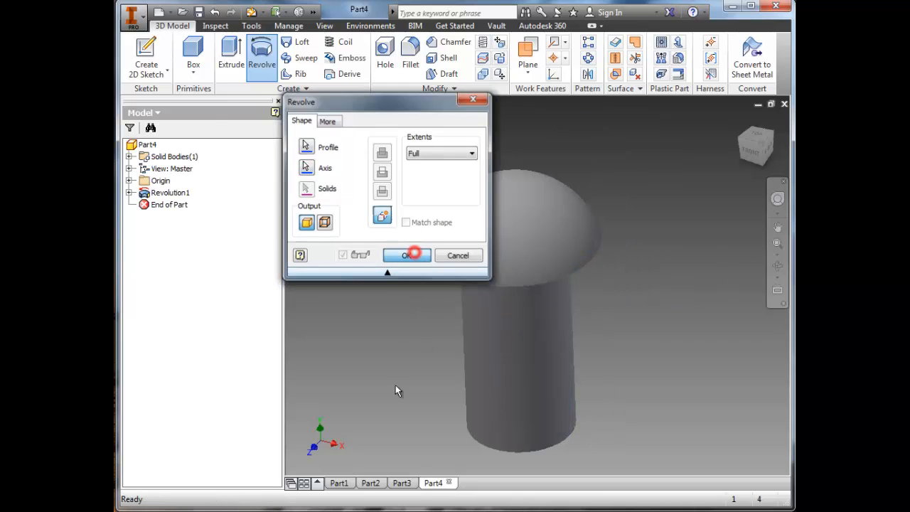